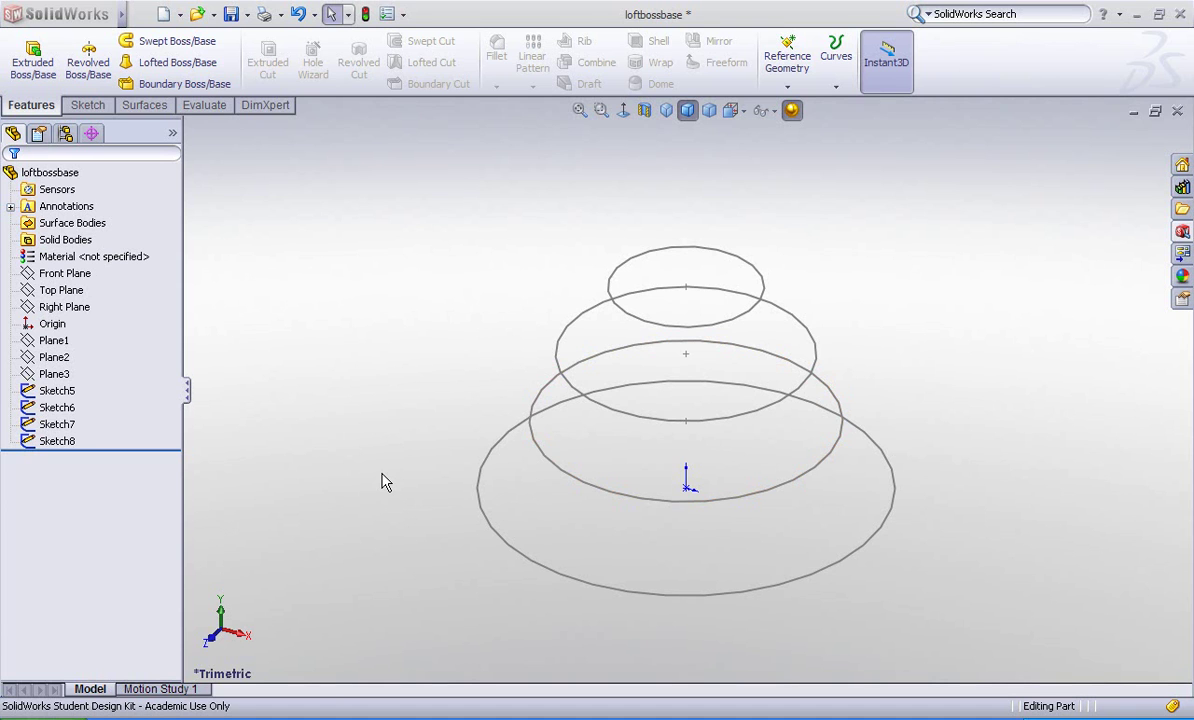
{"action": "mouse_move", "coordinate": [440, 496]}
{"action": "middle_mouse_down"}
{"action": "mouse_move", "coordinate": [434, 403]}
{"action": "mouse_move", "coordinate": [434, 461]}
{"action": "mouse_move", "coordinate": [458, 426]}
{"action": "mouse_move", "coordinate": [453, 448]}
{"action": "mouse_move", "coordinate": [453, 413]}
{"action": "middle_mouse_up"}
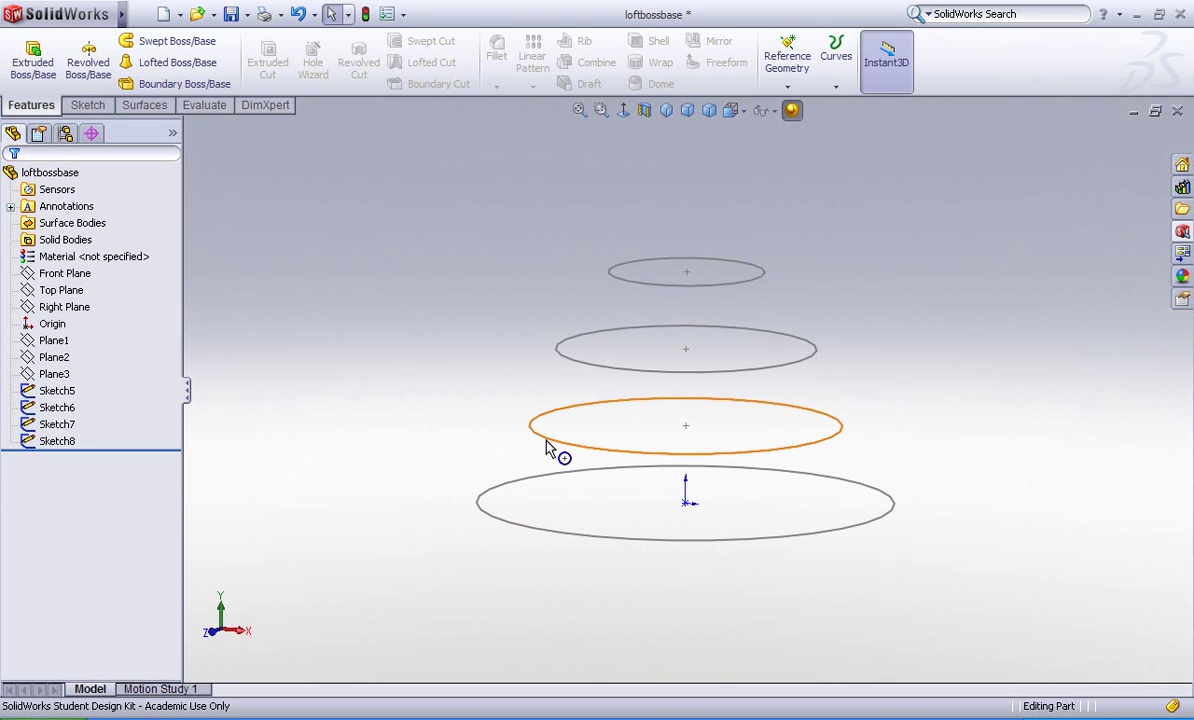
{"action": "middle_click_drag", "start_coordinate": [514, 311], "coordinate": [513, 281]}
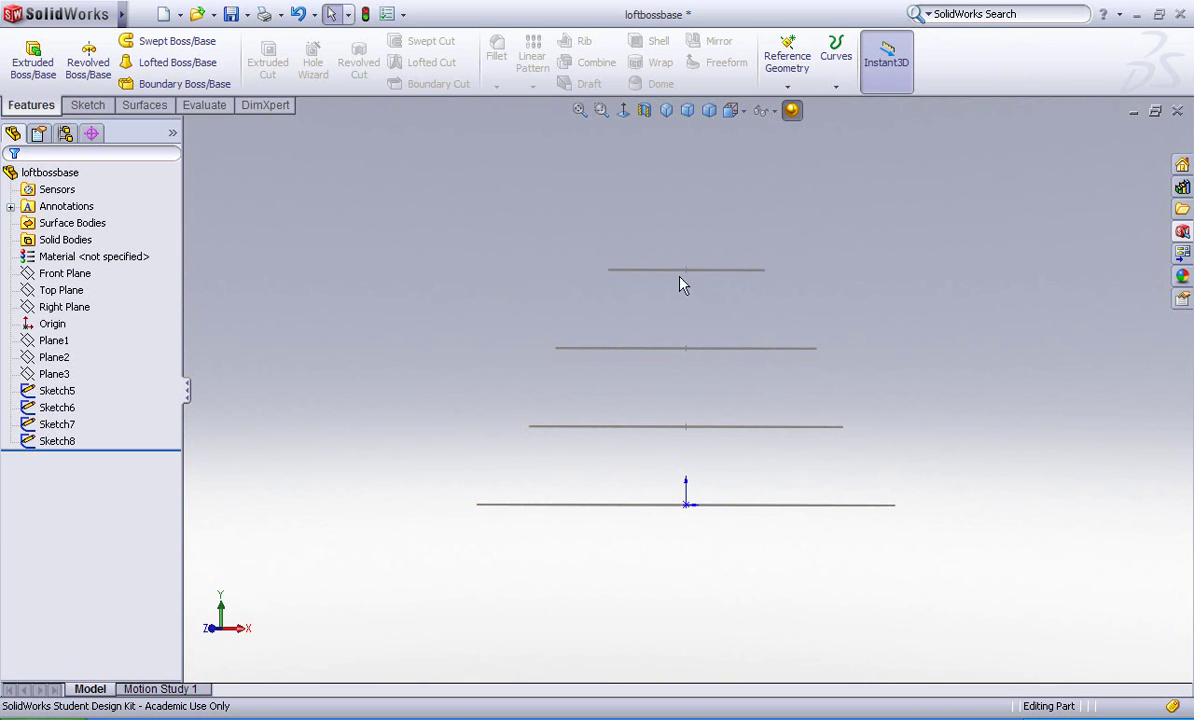
{"action": "middle_click_drag", "start_coordinate": [512, 349], "coordinate": [482, 440]}
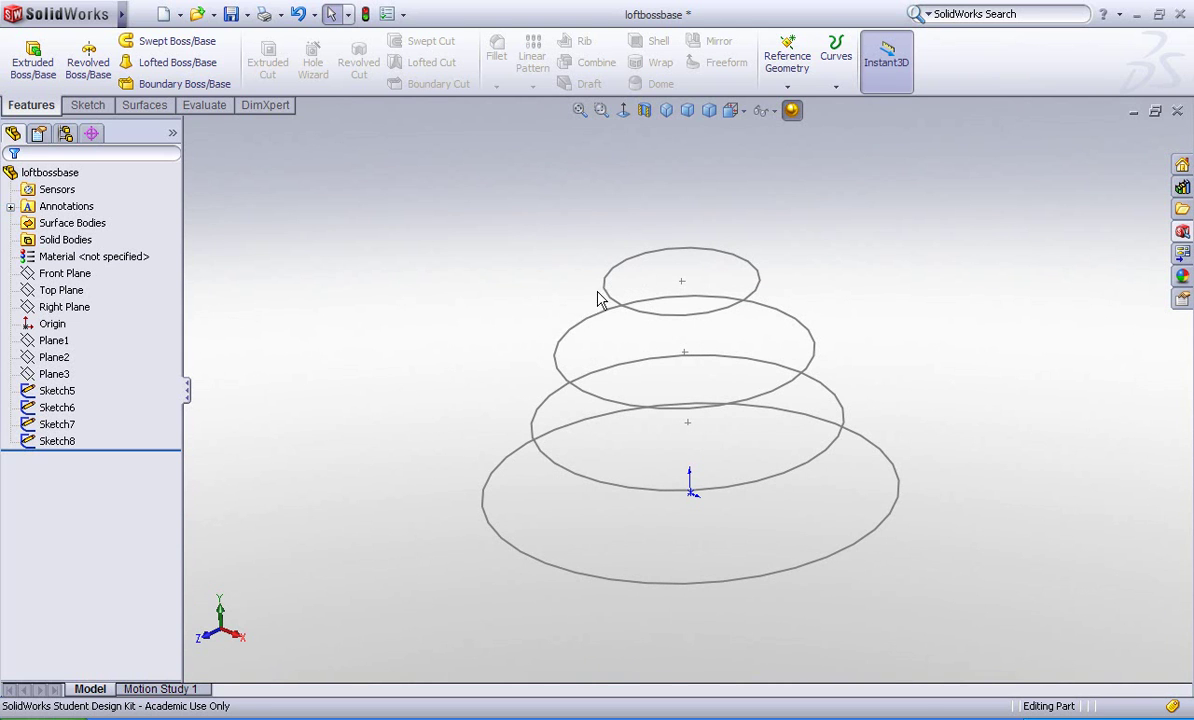
{"action": "middle_click_drag", "start_coordinate": [680, 218], "coordinate": [810, 250]}
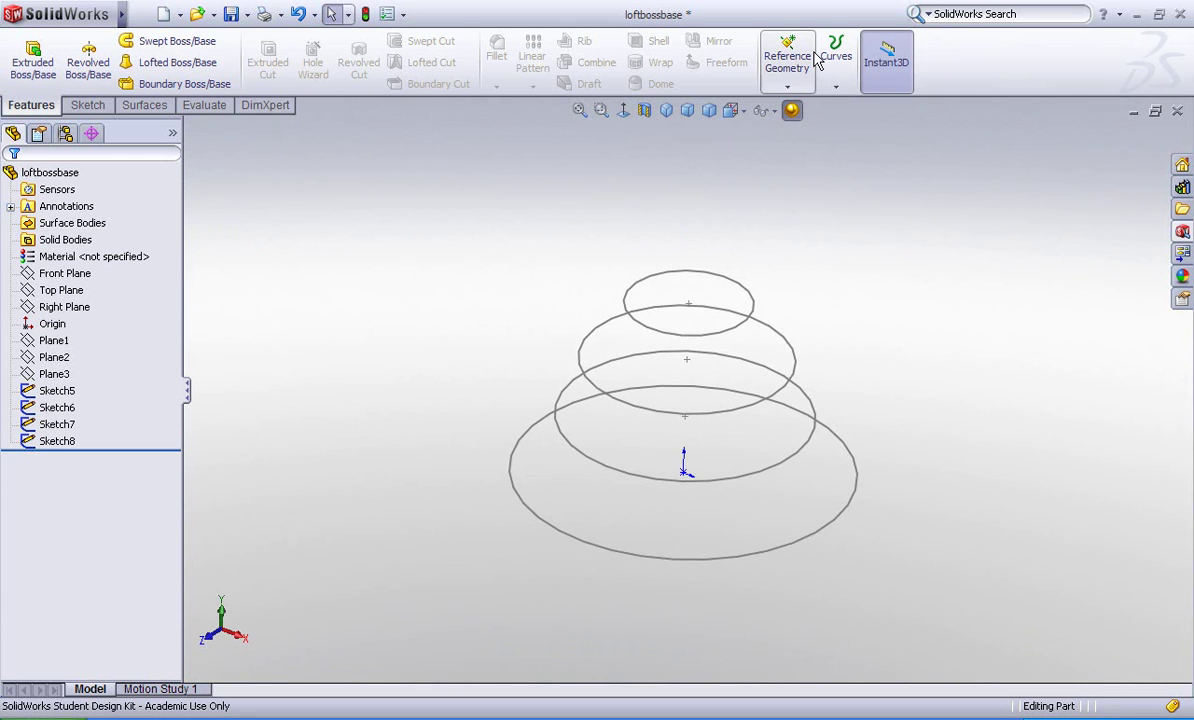
Create two reference planes above Plane3, offset at 15 mm spacing
{"action": "left_click", "coordinate": [790, 60]}
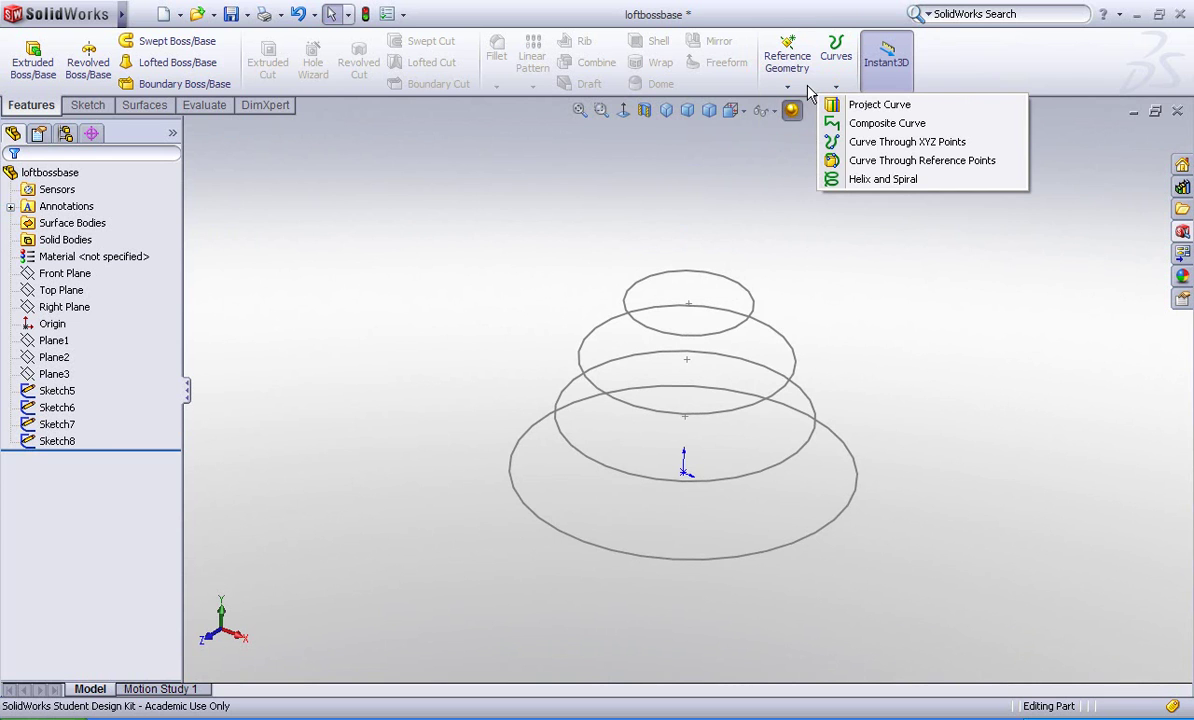
{"action": "left_click", "coordinate": [829, 104]}
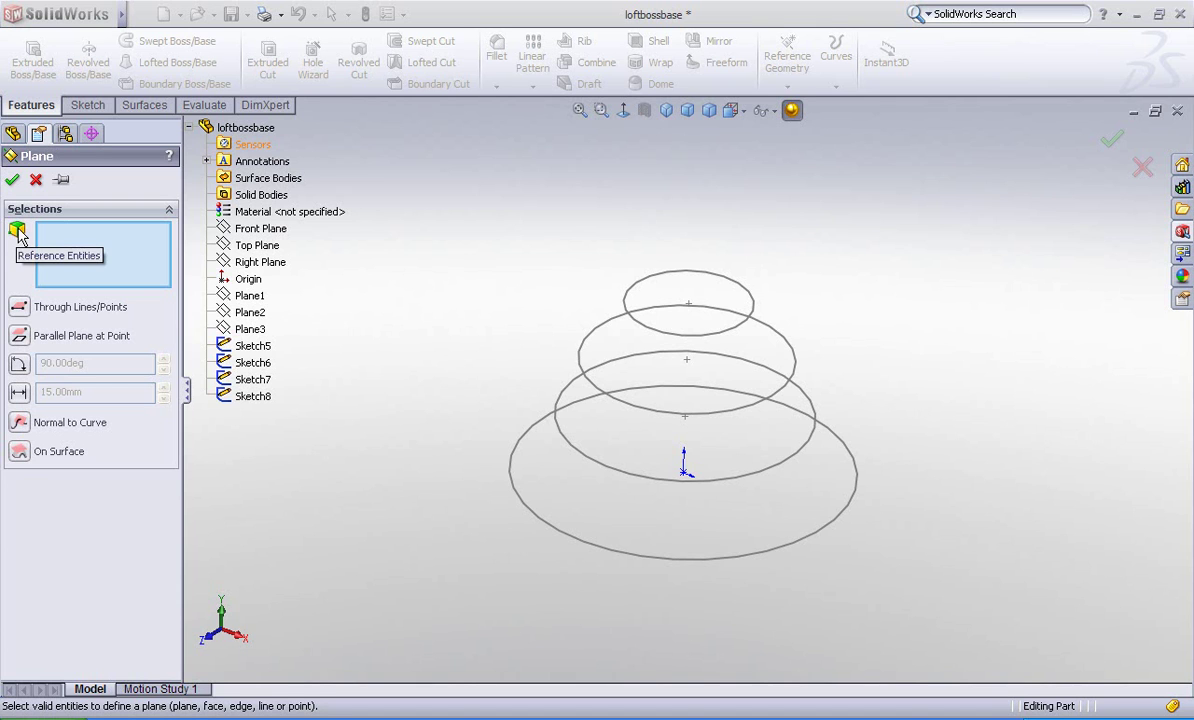
{"action": "left_click", "coordinate": [249, 329]}
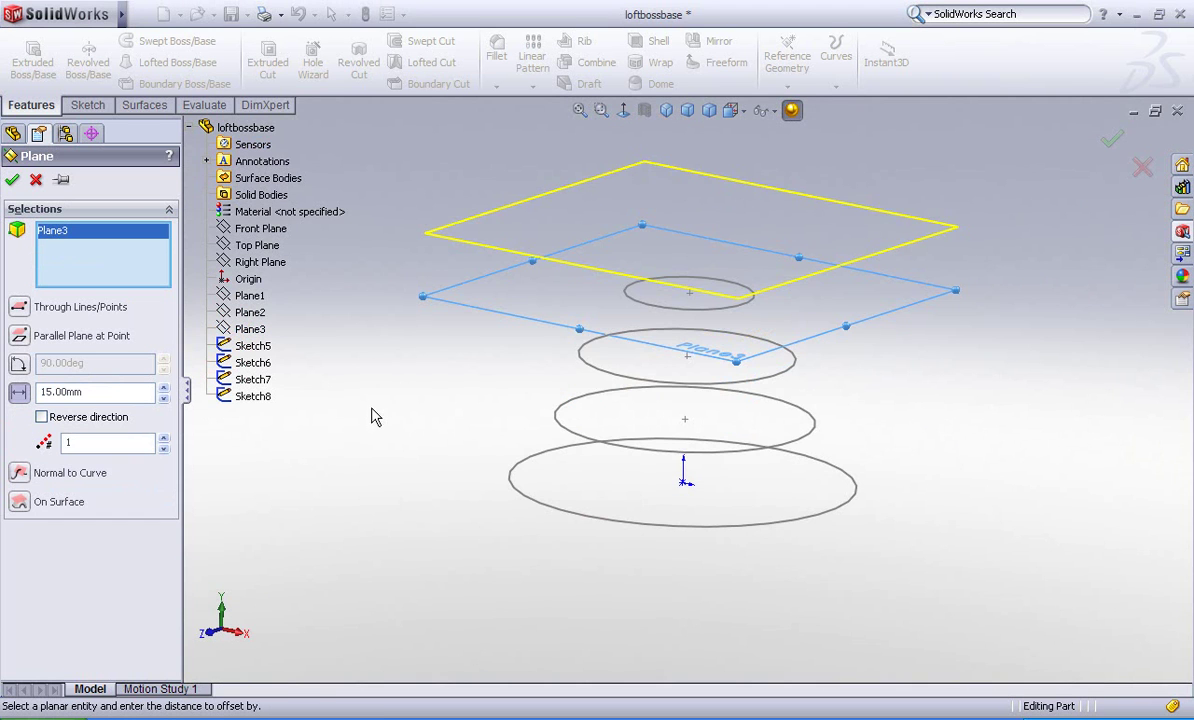
{"action": "middle_click_drag", "start_coordinate": [378, 416], "coordinate": [371, 391]}
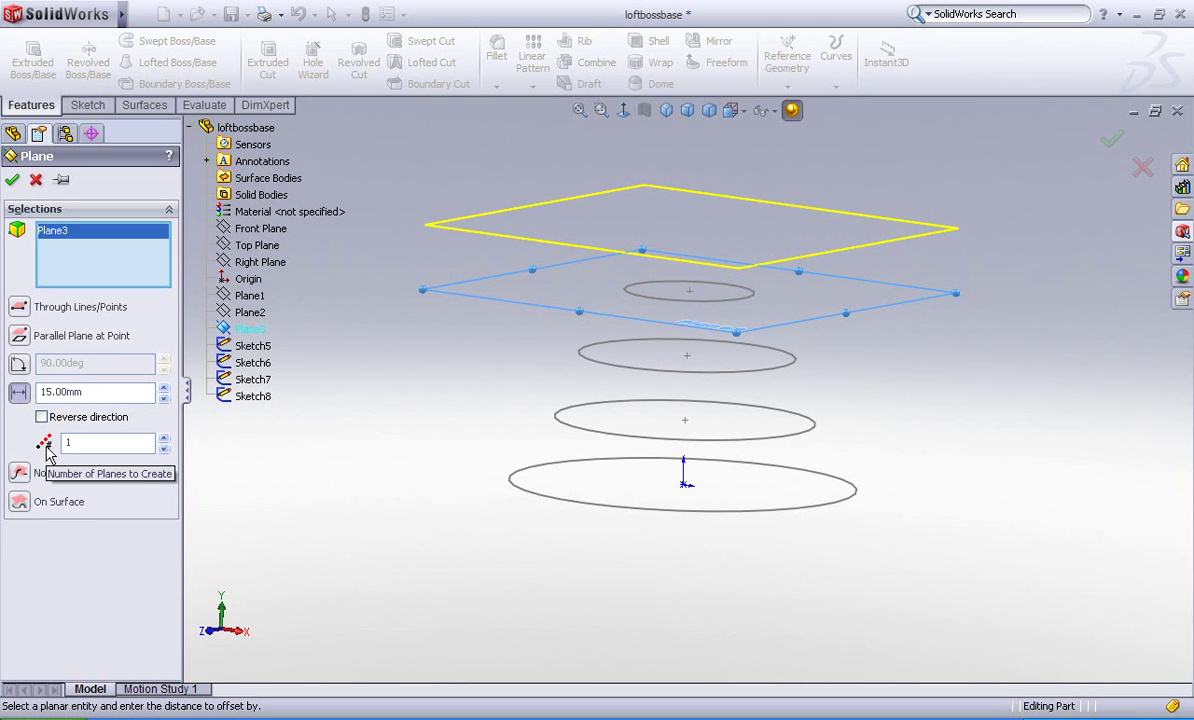
{"action": "double_click", "coordinate": [87, 437]}
{"action": "type", "text": "2"}
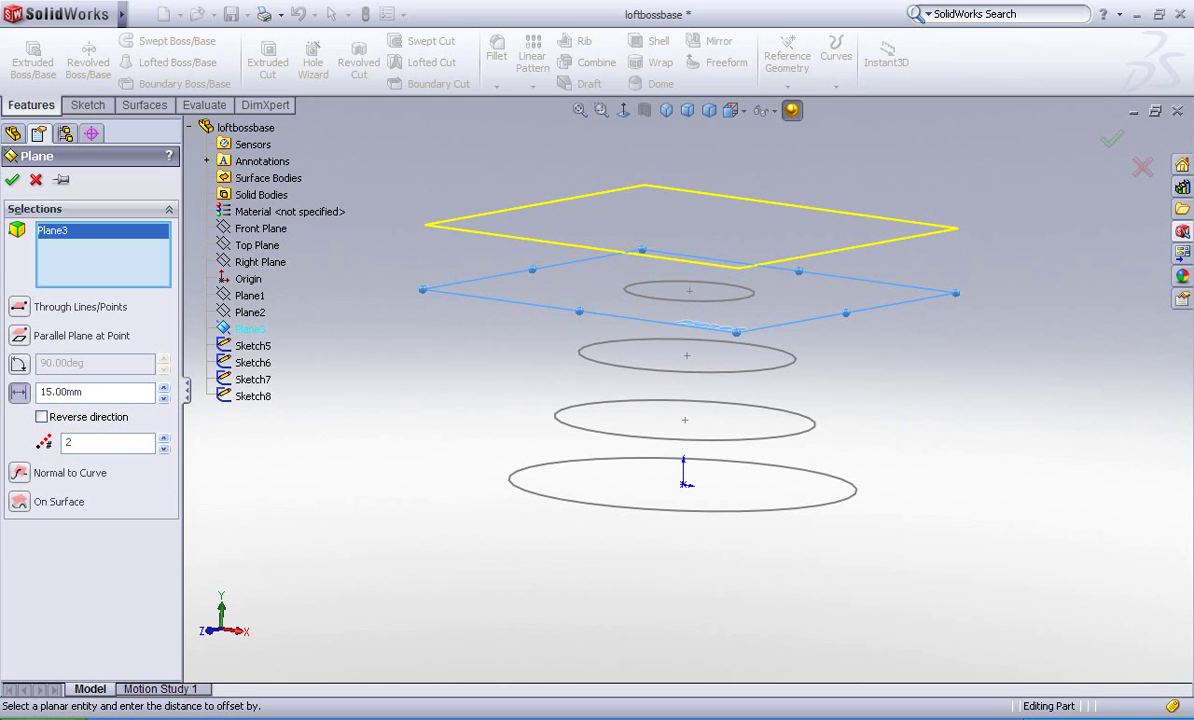
{"action": "scroll", "coordinate": [541, 188], "scroll_direction": "up", "scroll_amount": 3}
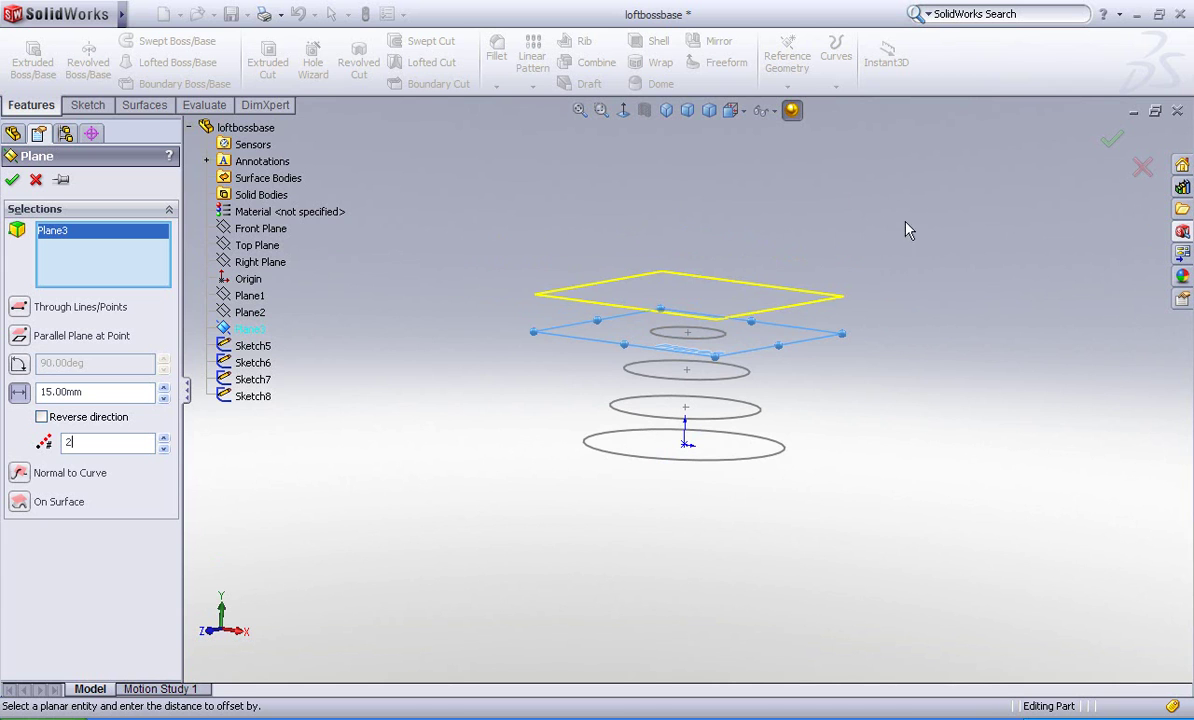
{"action": "left_click", "coordinate": [1111, 145]}
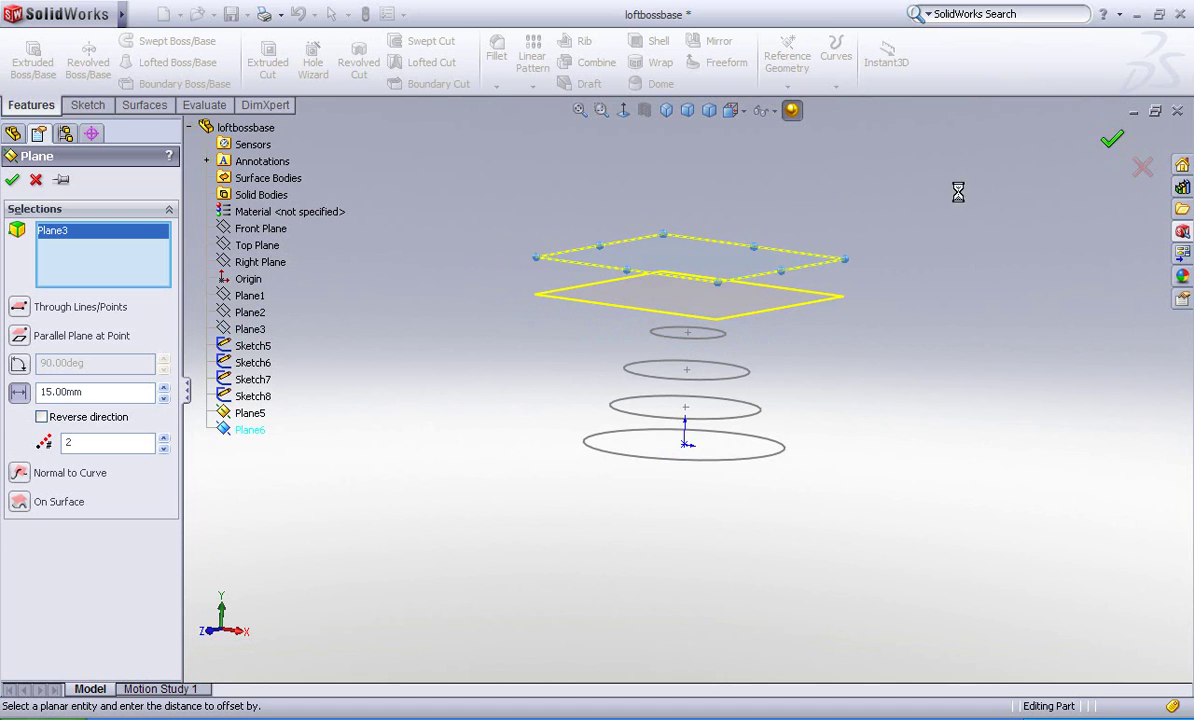
{"action": "middle_click_drag", "start_coordinate": [779, 205], "coordinate": [771, 240]}
{"action": "left_click", "coordinate": [898, 257]}
Start a sketch on Plane5, the lower of the two new planes, and orient the view normal to it
{"action": "mouse_move", "coordinate": [871, 301]}
{"action": "middle_mouse_down"}
{"action": "mouse_move", "coordinate": [858, 243]}
{"action": "mouse_move", "coordinate": [861, 335]}
{"action": "mouse_move", "coordinate": [838, 311]}
{"action": "middle_mouse_up"}
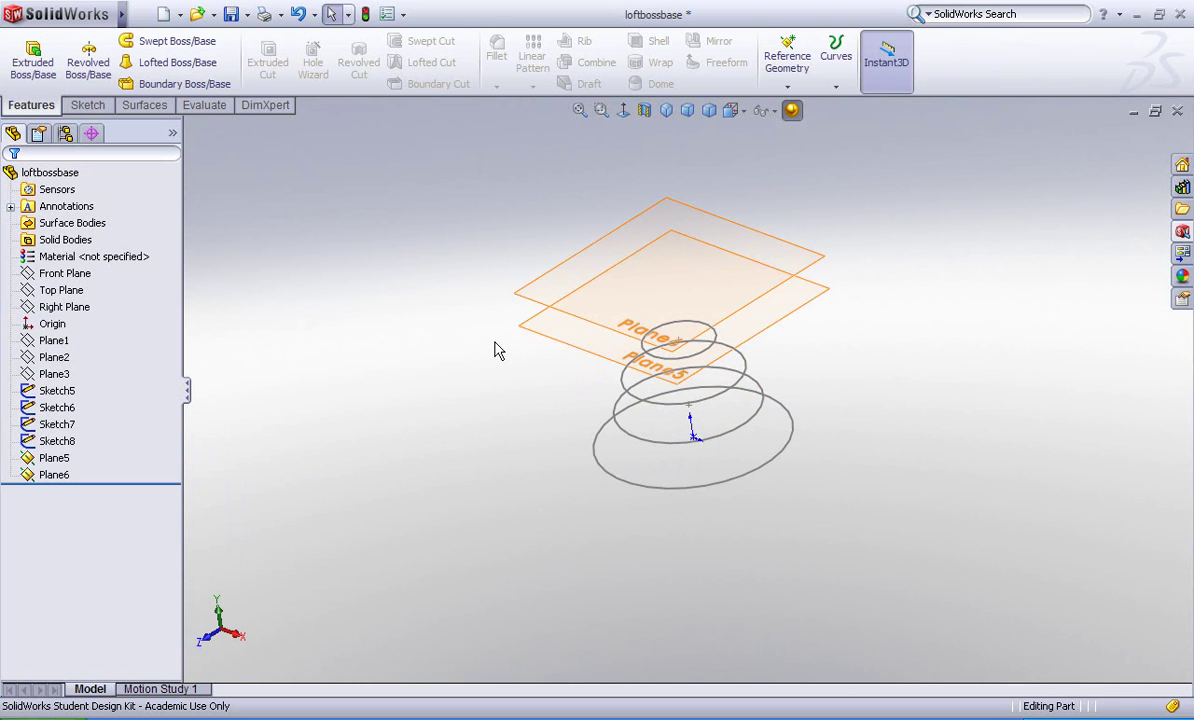
{"action": "middle_click_drag", "start_coordinate": [497, 349], "coordinate": [437, 378]}
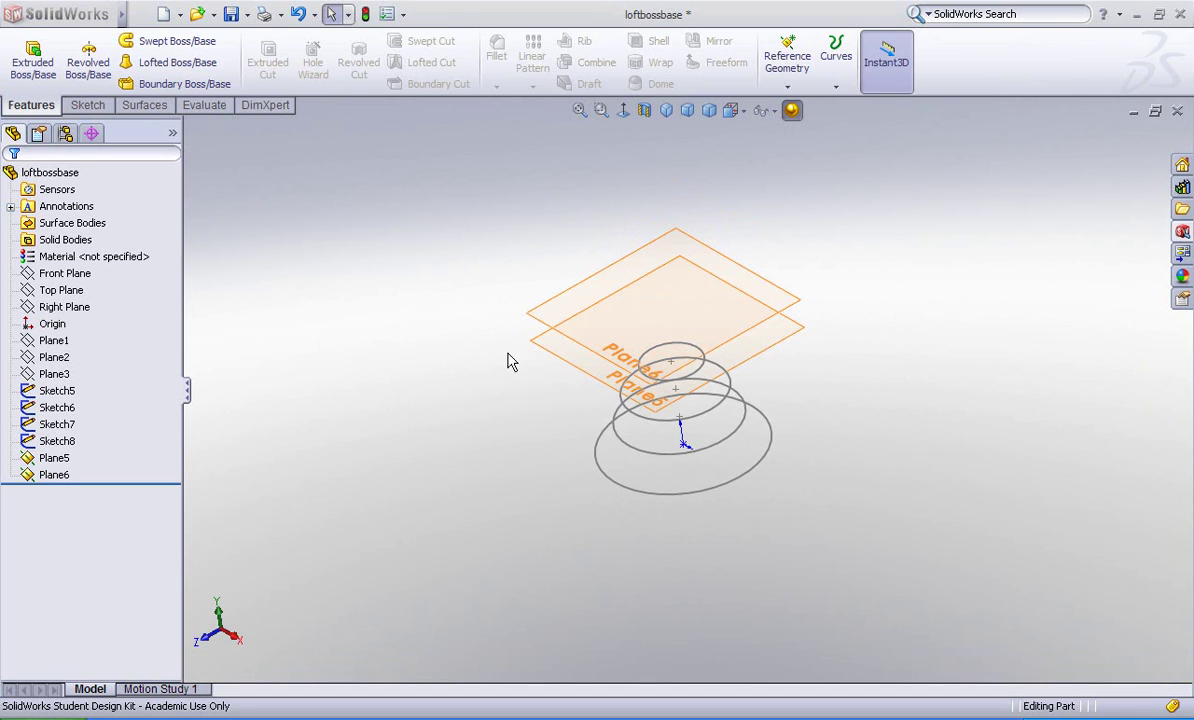
{"action": "left_click", "coordinate": [537, 341]}
{"action": "left_click", "coordinate": [536, 342]}
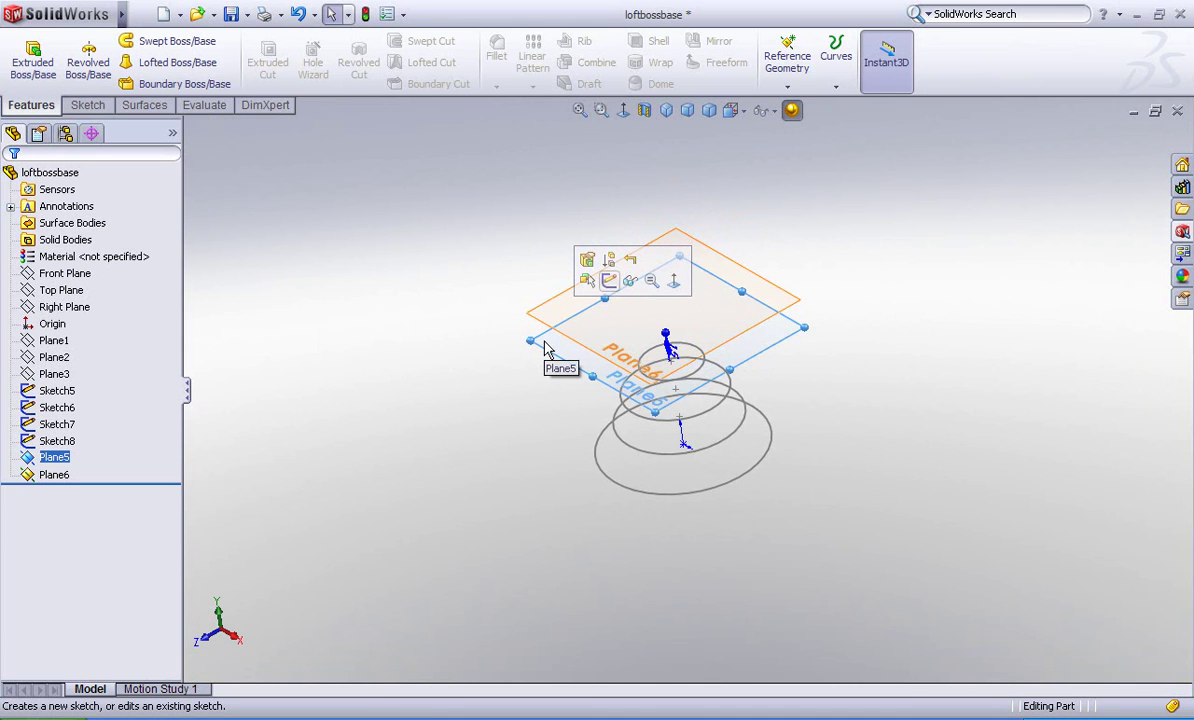
{"action": "left_click", "coordinate": [609, 280]}
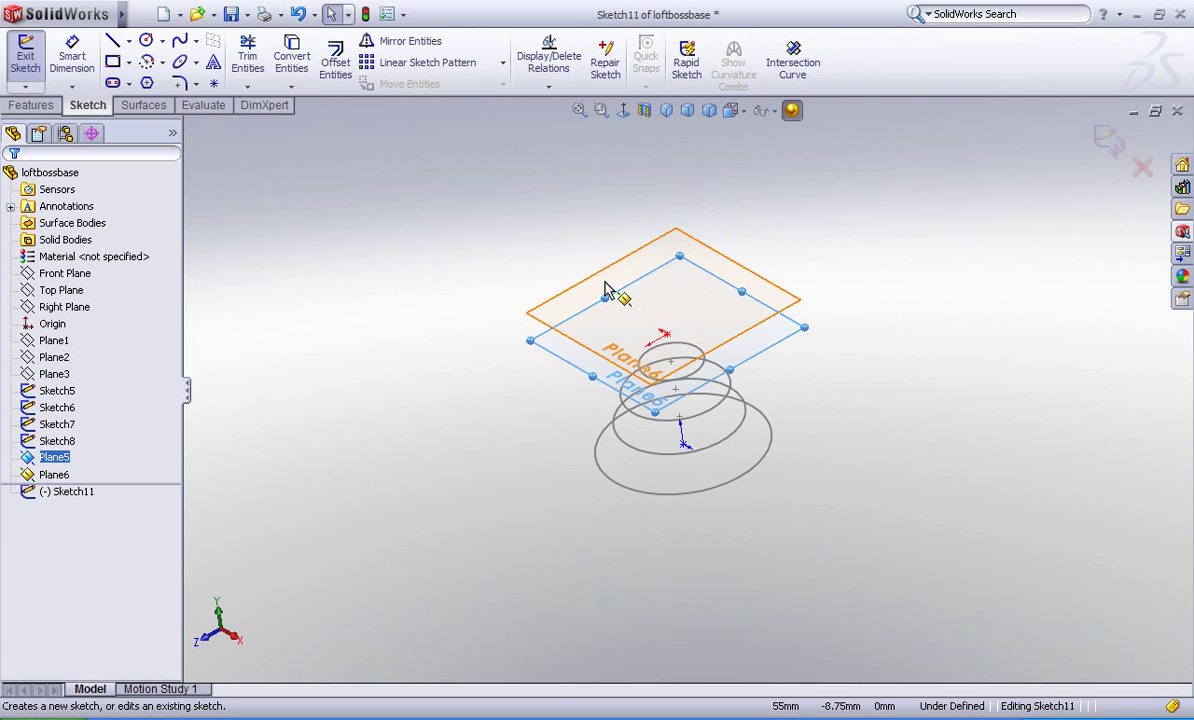
{"action": "left_click", "coordinate": [623, 111]}
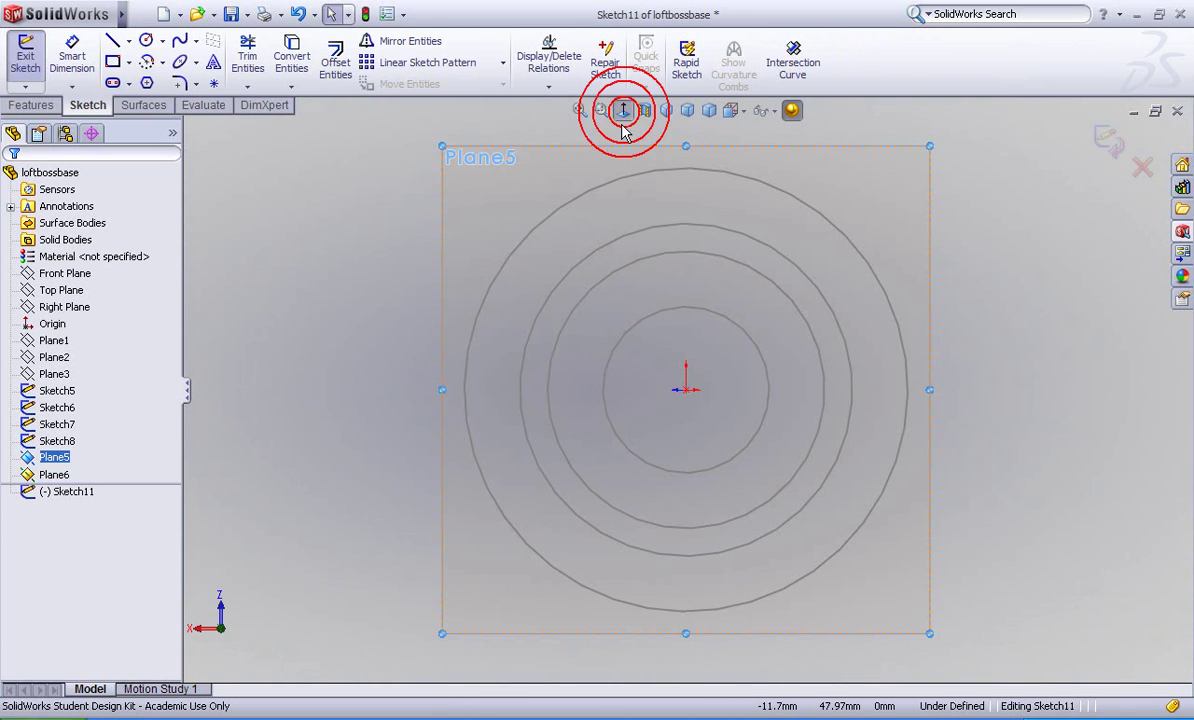
Sketch an ellipse centred on the origin, with a horizontal radius of about 11.7 mm and a vertical radius of about 5.55 mm
{"action": "left_click", "coordinate": [180, 61]}
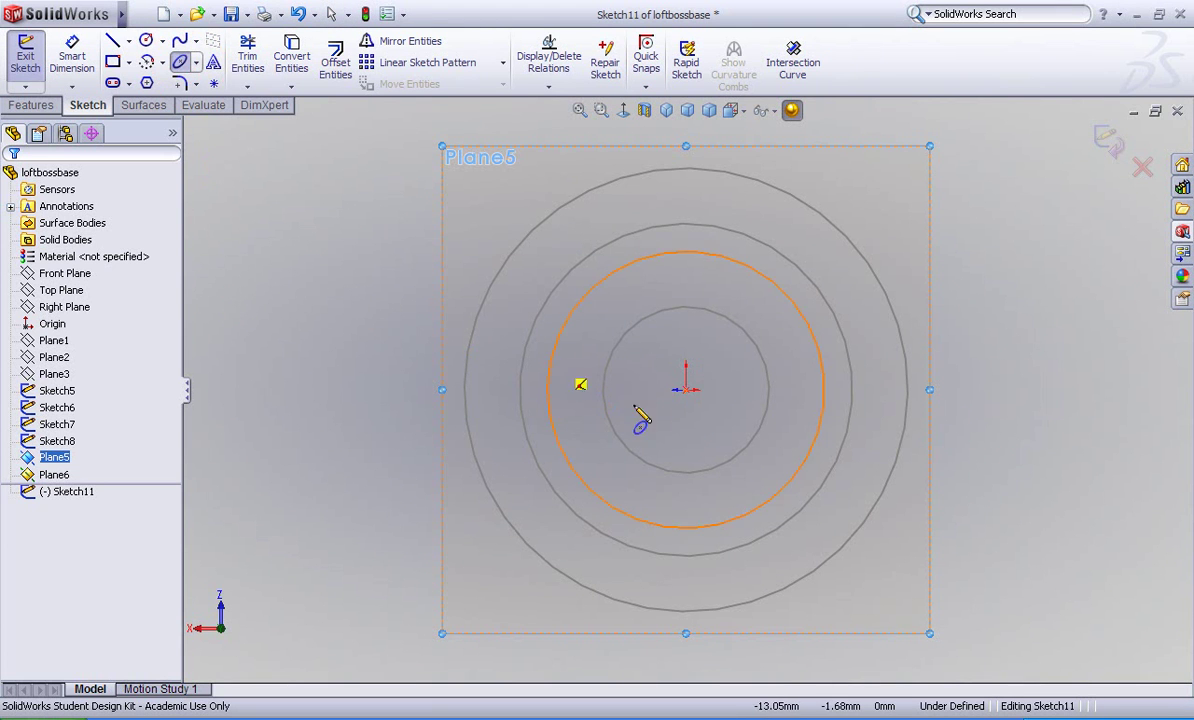
{"action": "left_click", "coordinate": [686, 389]}
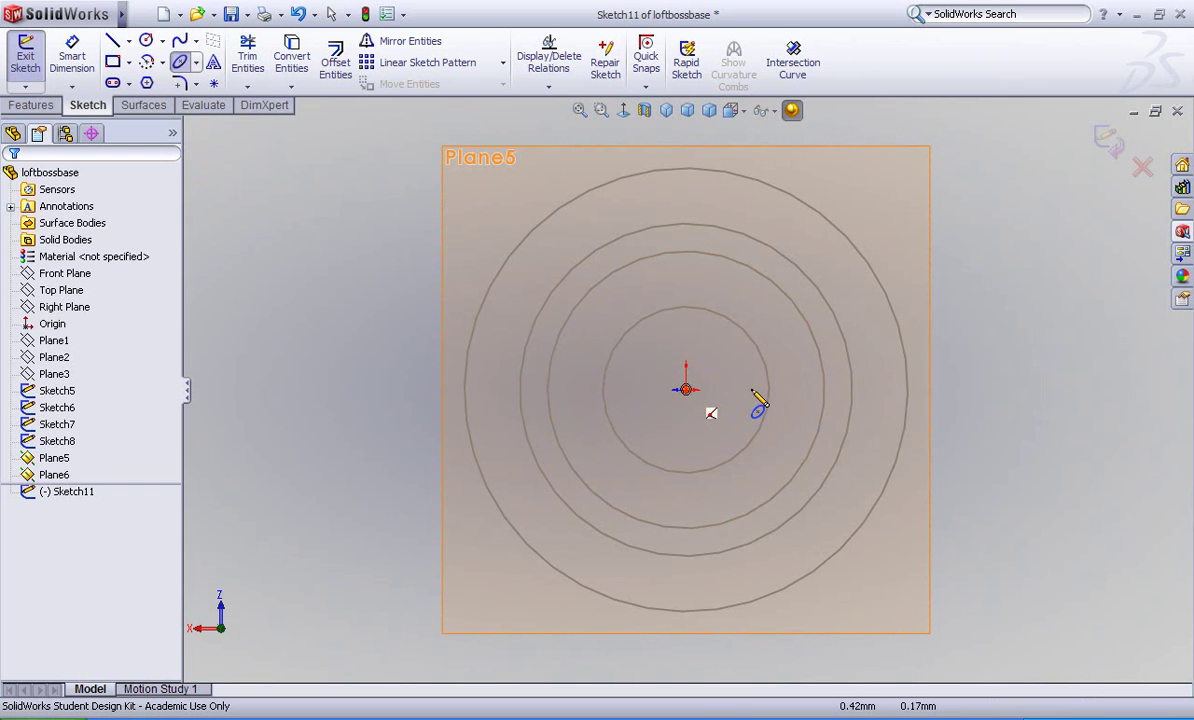
{"action": "left_click", "coordinate": [759, 404]}
{"action": "left_click", "coordinate": [752, 390]}
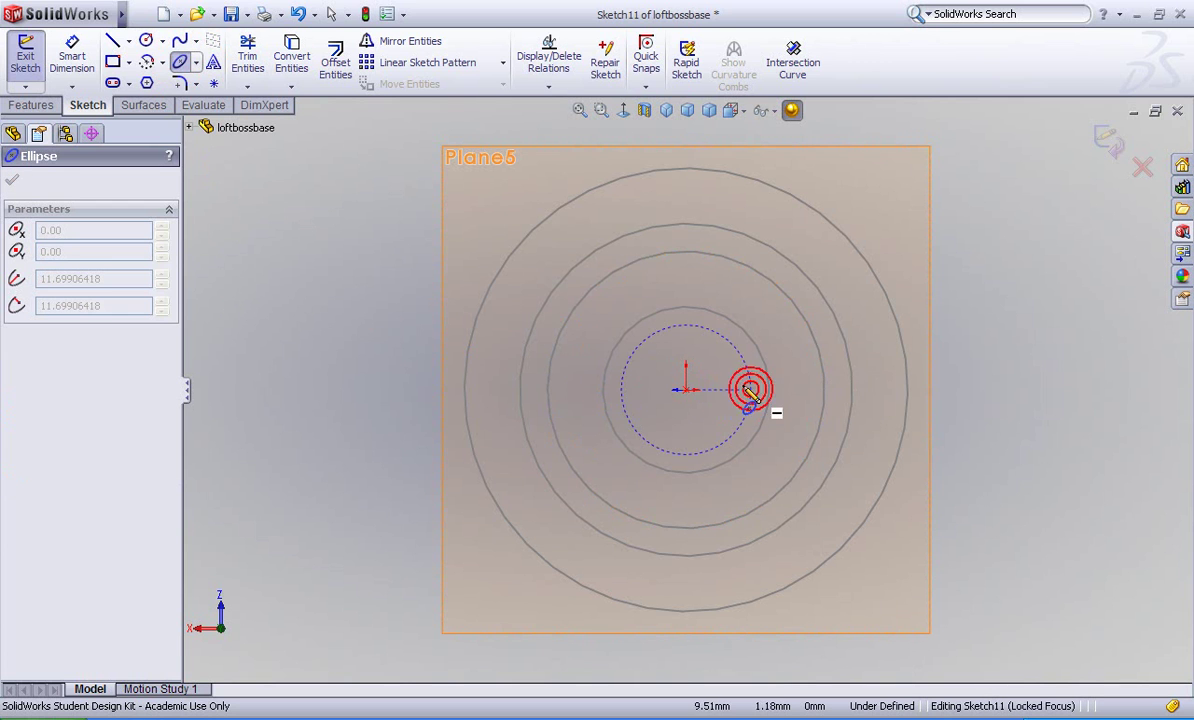
{"action": "left_click", "coordinate": [686, 358]}
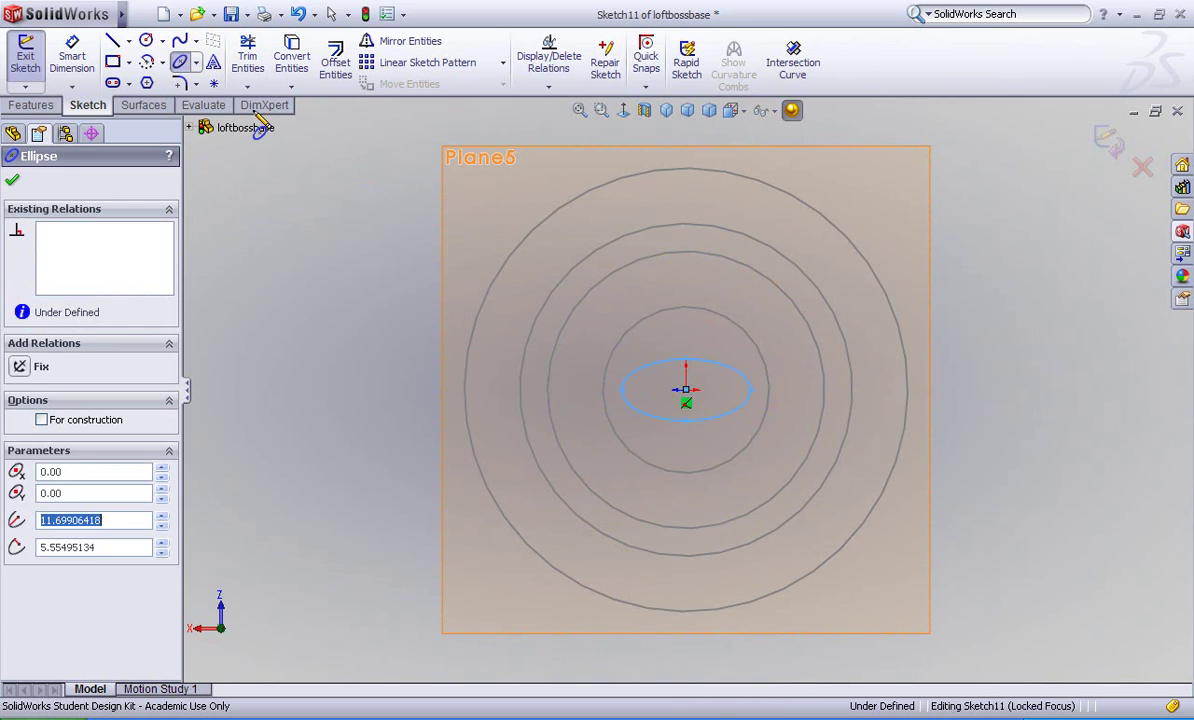
Dimension the ellipse's horizontal radius from its left endpoint to the centre and set it to 12 mm
{"action": "left_click", "coordinate": [68, 52]}
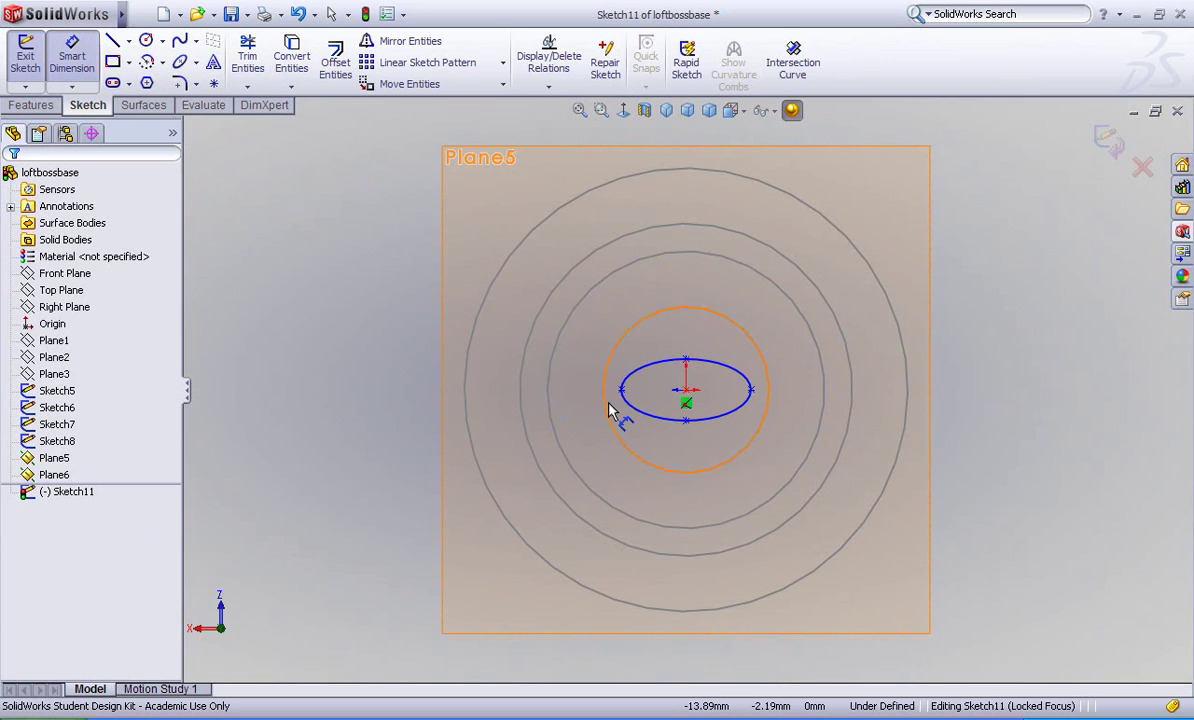
{"action": "left_click", "coordinate": [686, 391]}
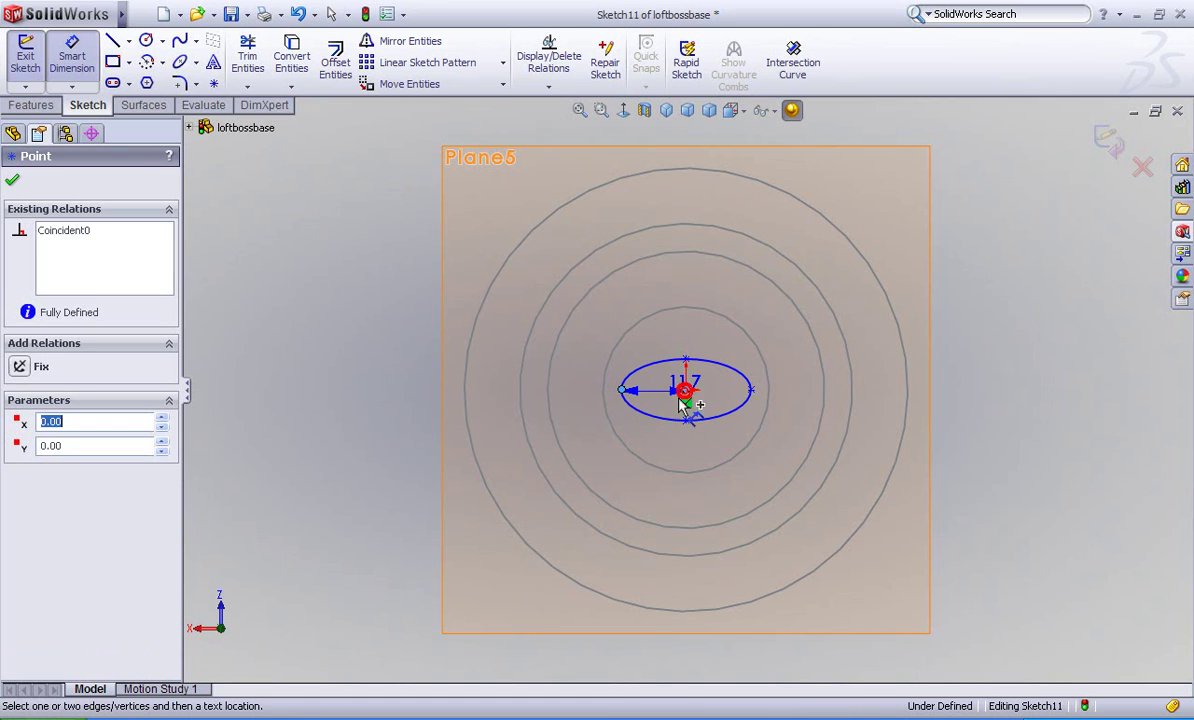
{"action": "left_click", "coordinate": [658, 450]}
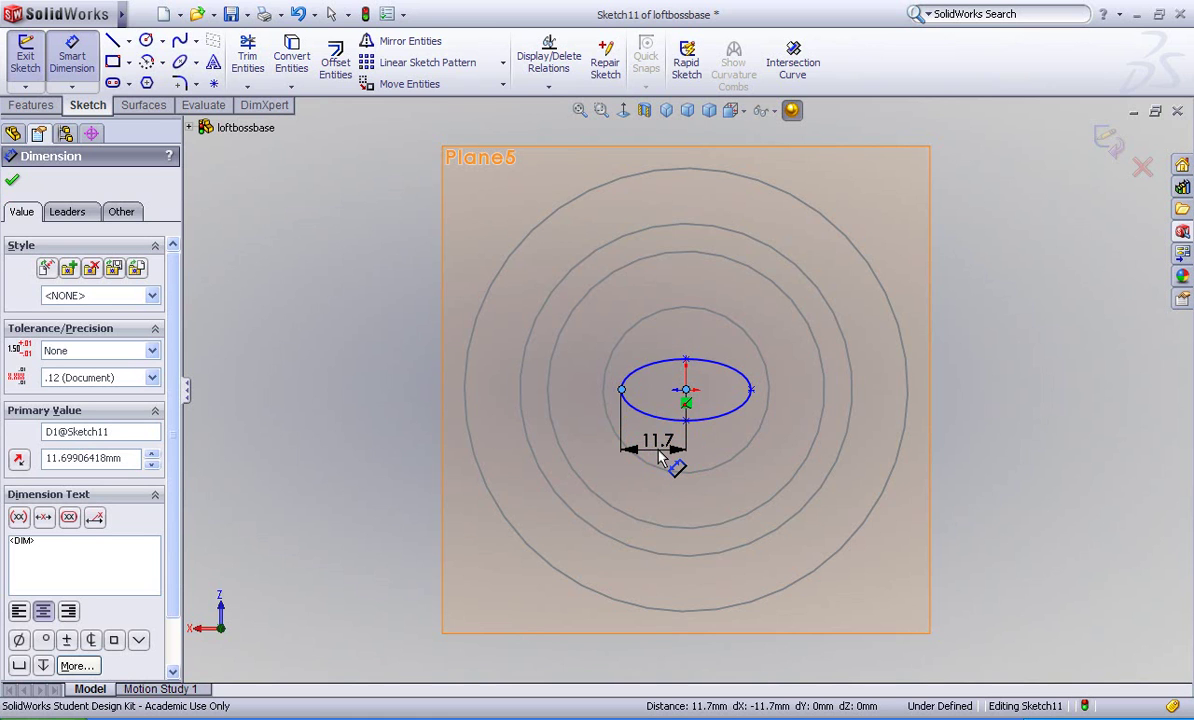
{"action": "left_click", "coordinate": [660, 455]}
{"action": "type", "text": "12"}
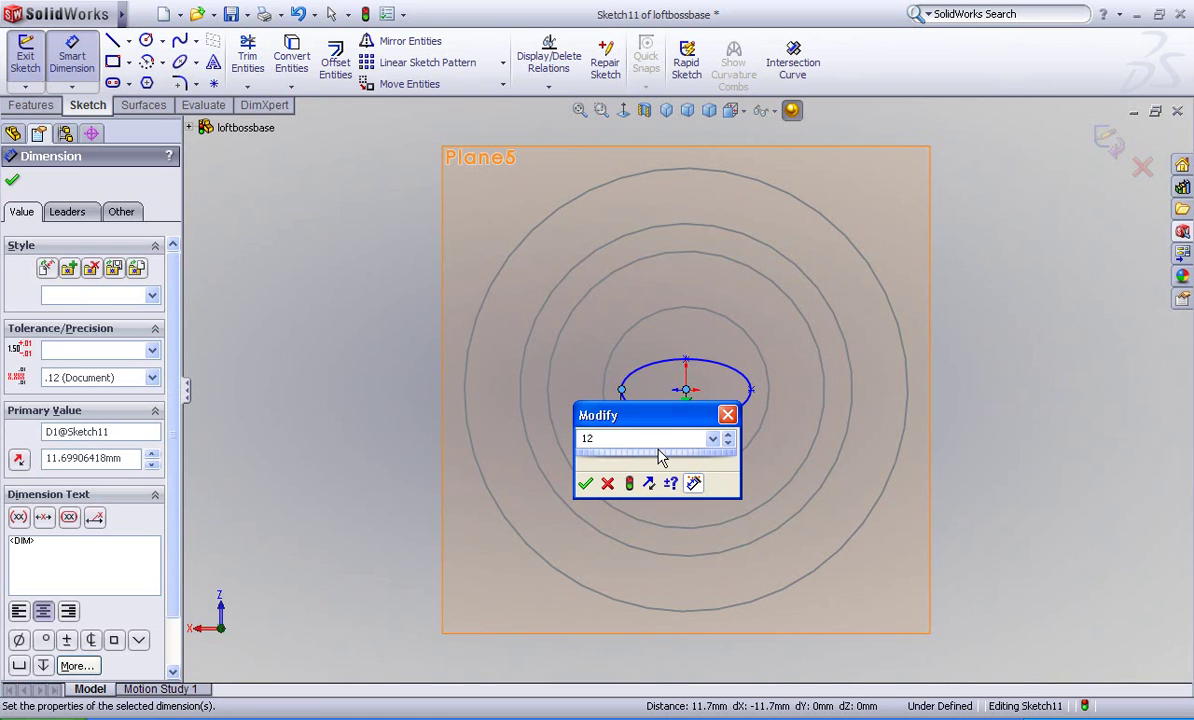
{"action": "key", "text": "Return"}
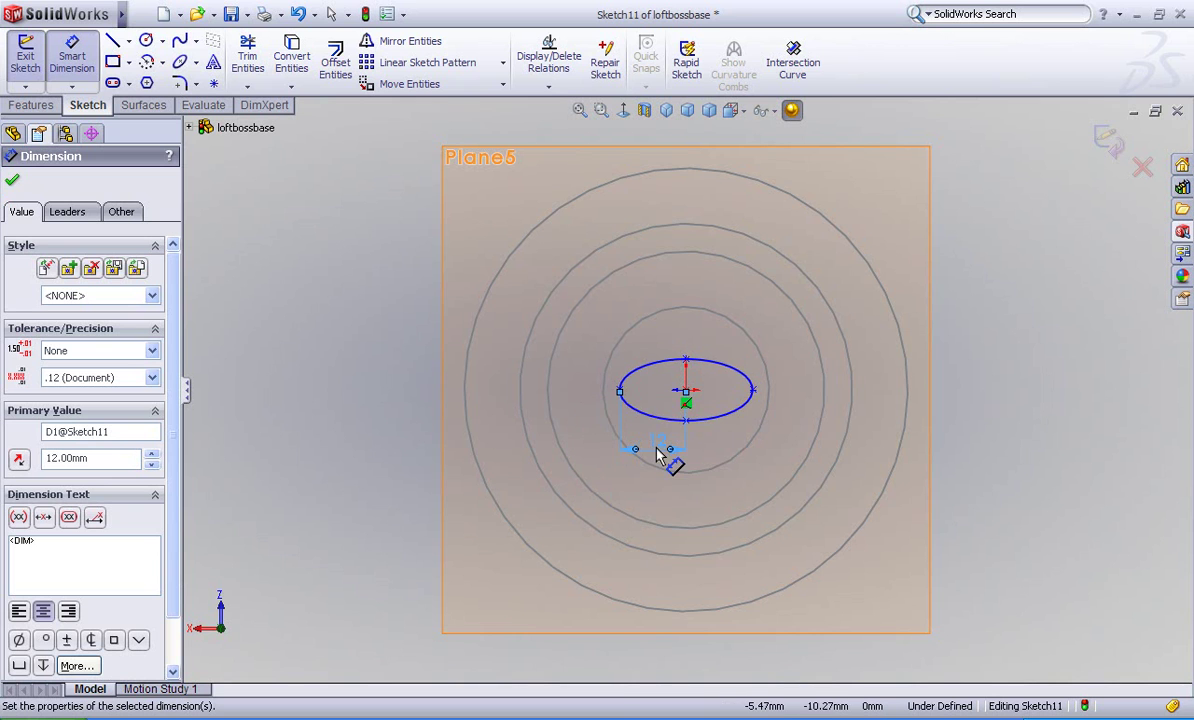
Dimension the ellipse's vertical radius from the centre to its upper endpoint, set it to 6 mm, and finish dimensioning
{"action": "left_click", "coordinate": [686, 361]}
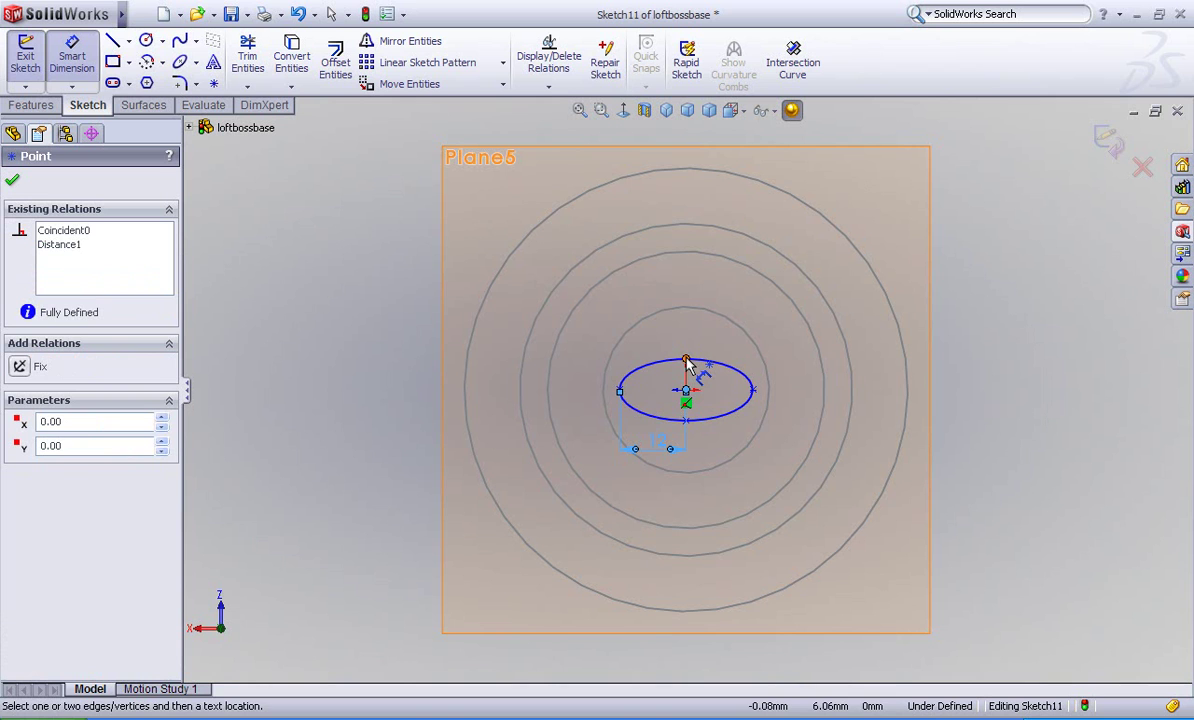
{"action": "left_click", "coordinate": [778, 368]}
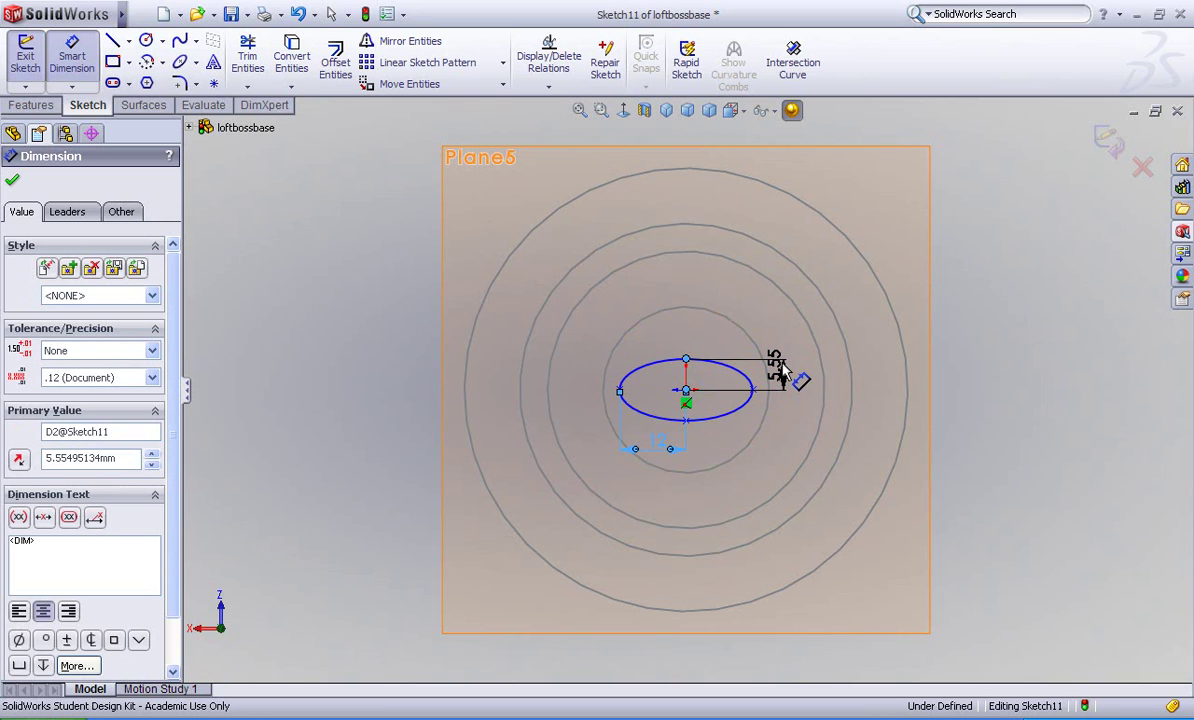
{"action": "left_click", "coordinate": [782, 372]}
{"action": "type", "text": "6"}
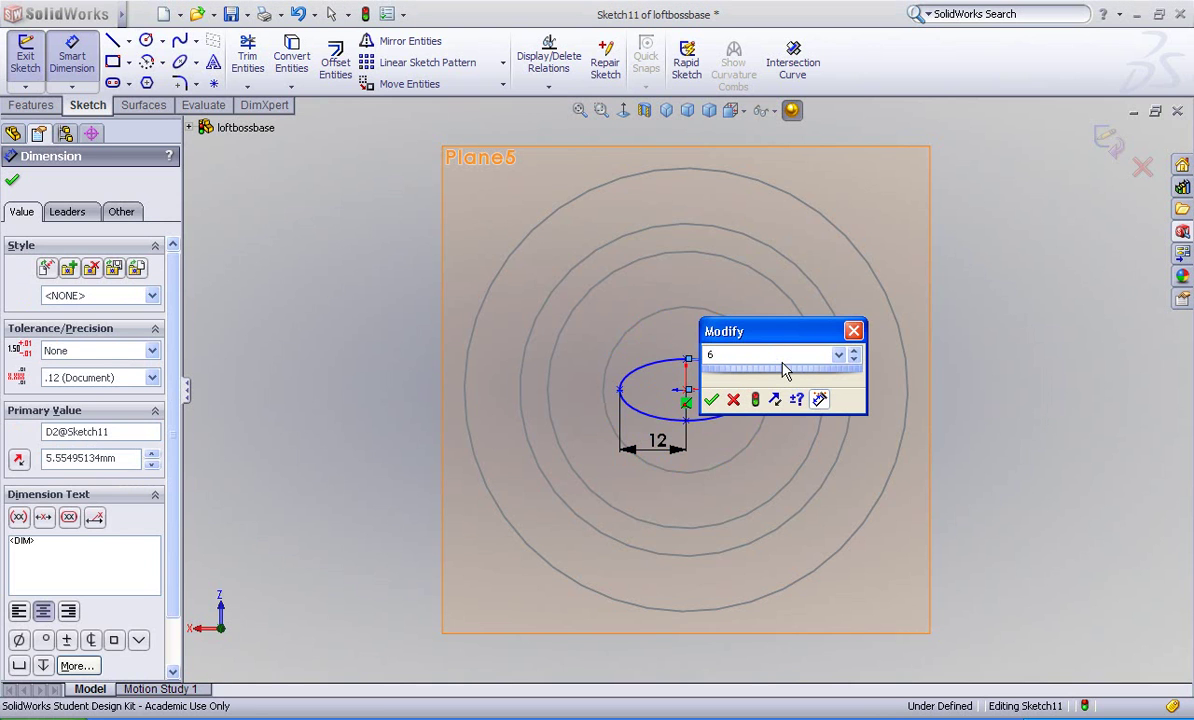
{"action": "key", "text": "Return"}
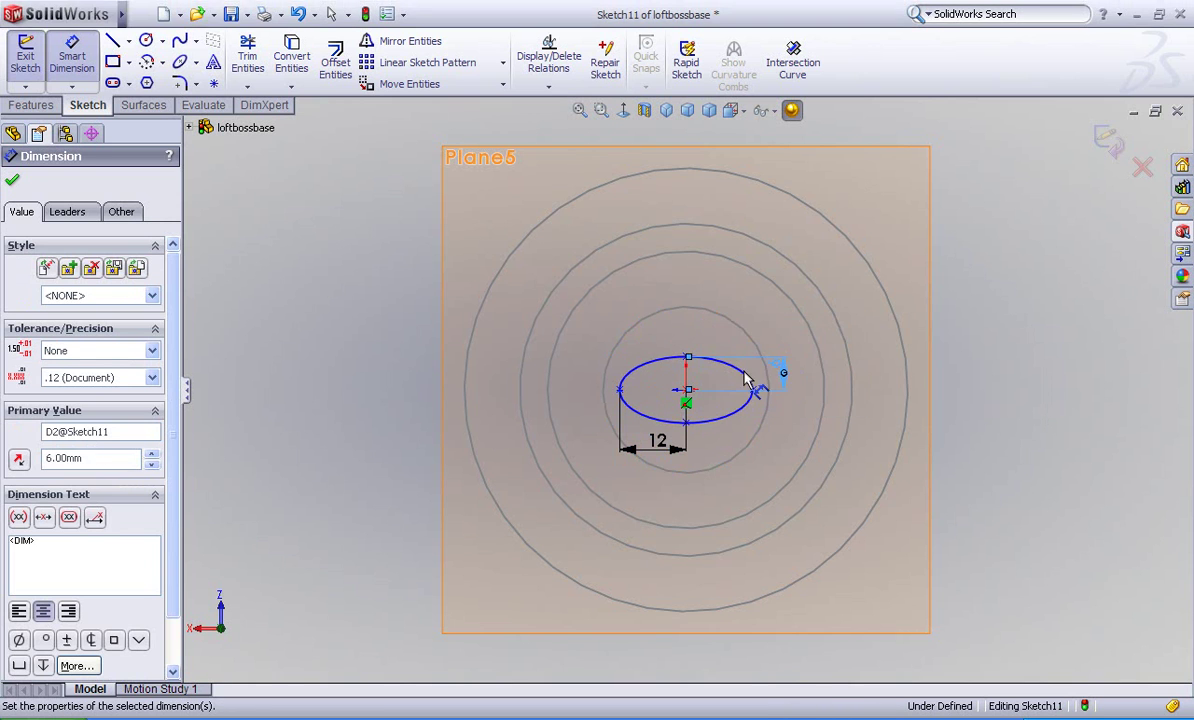
{"action": "scroll", "coordinate": [640, 389], "scroll_direction": "down", "scroll_amount": 3}
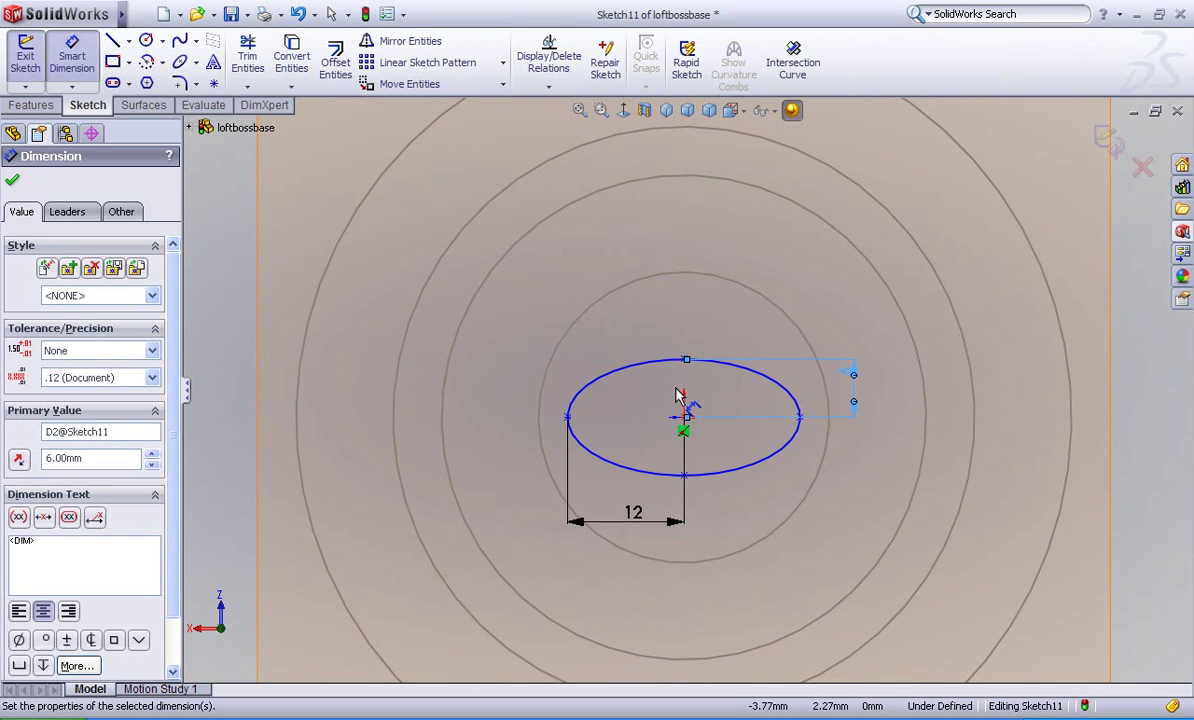
{"action": "right_click", "coordinate": [467, 318]}
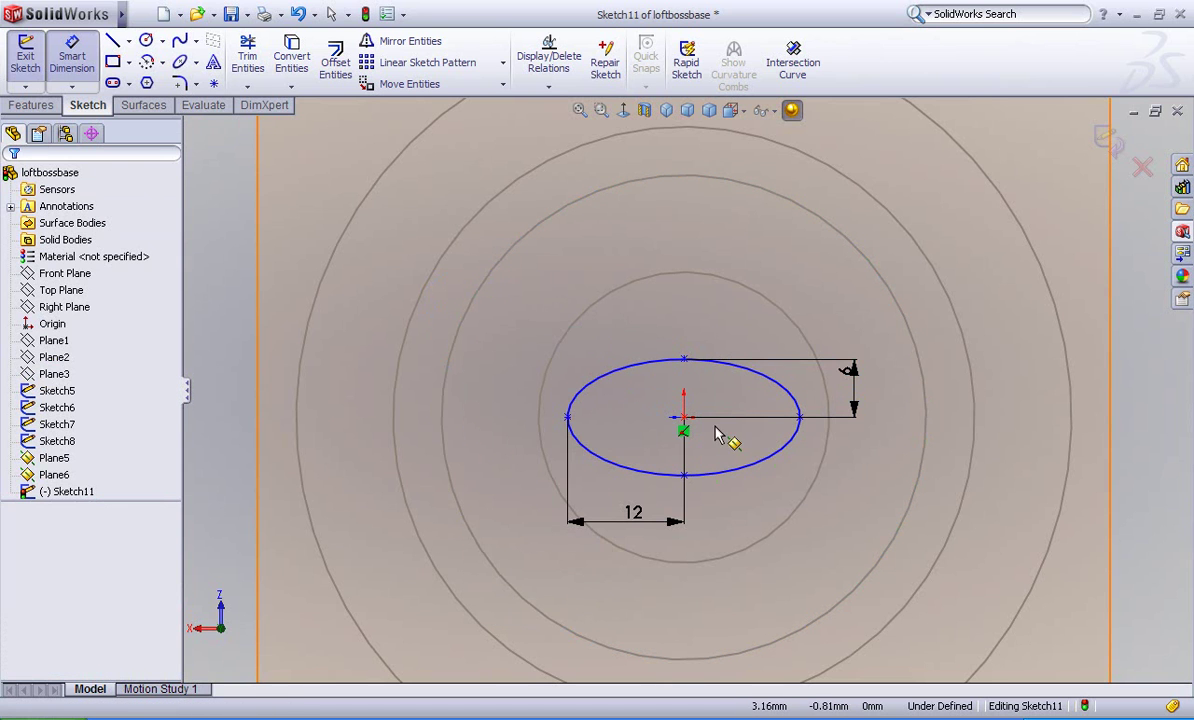
{"action": "key", "text": "Escape"}
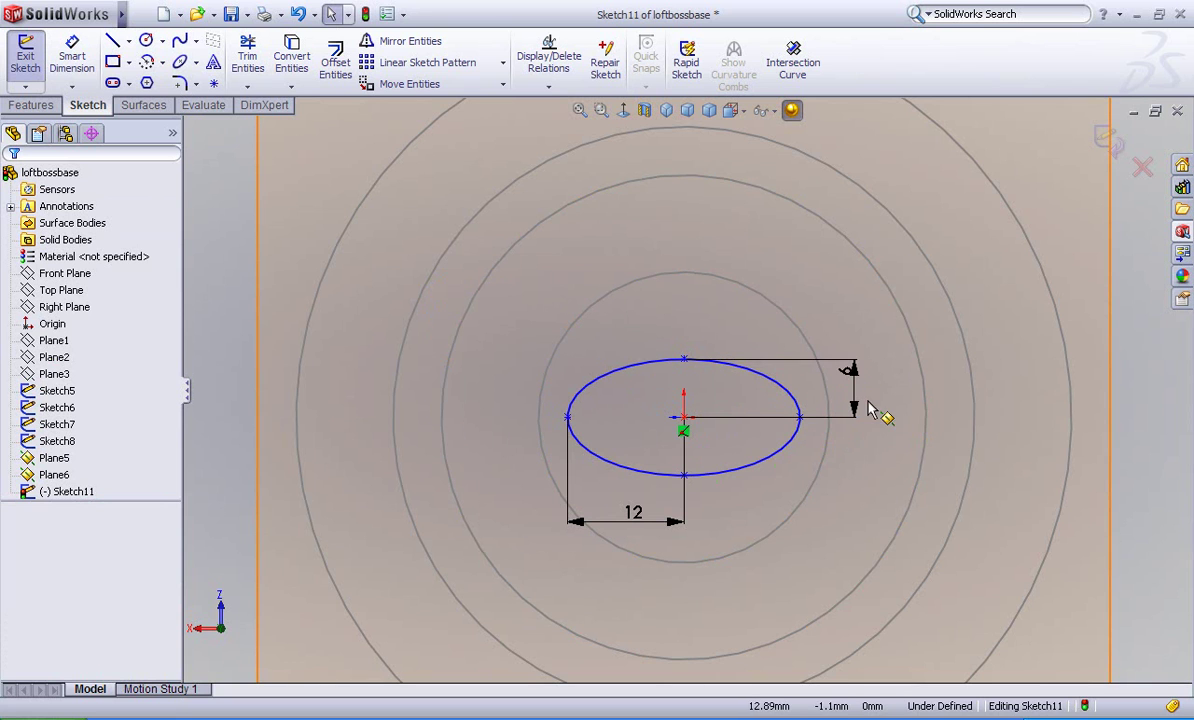
Add a Horizontal relation between the ellipse's centre point and its left endpoint to fully define the sketch
{"action": "left_click", "coordinate": [637, 525]}
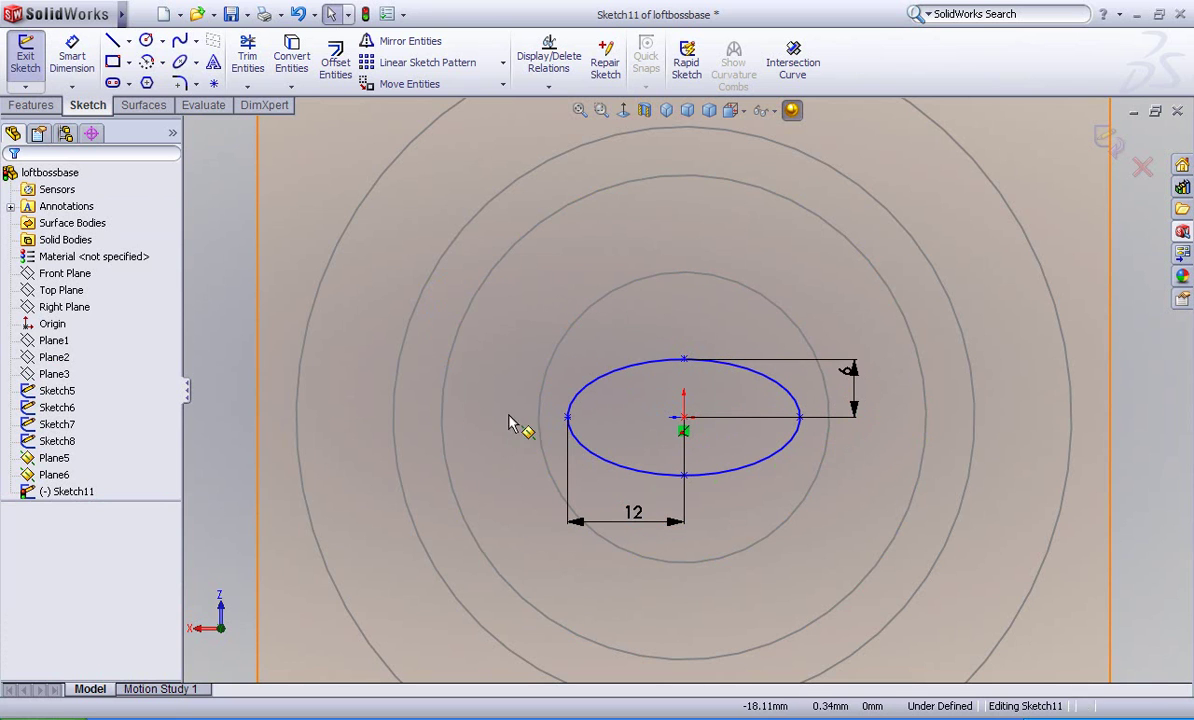
{"action": "left_click", "coordinate": [684, 418]}
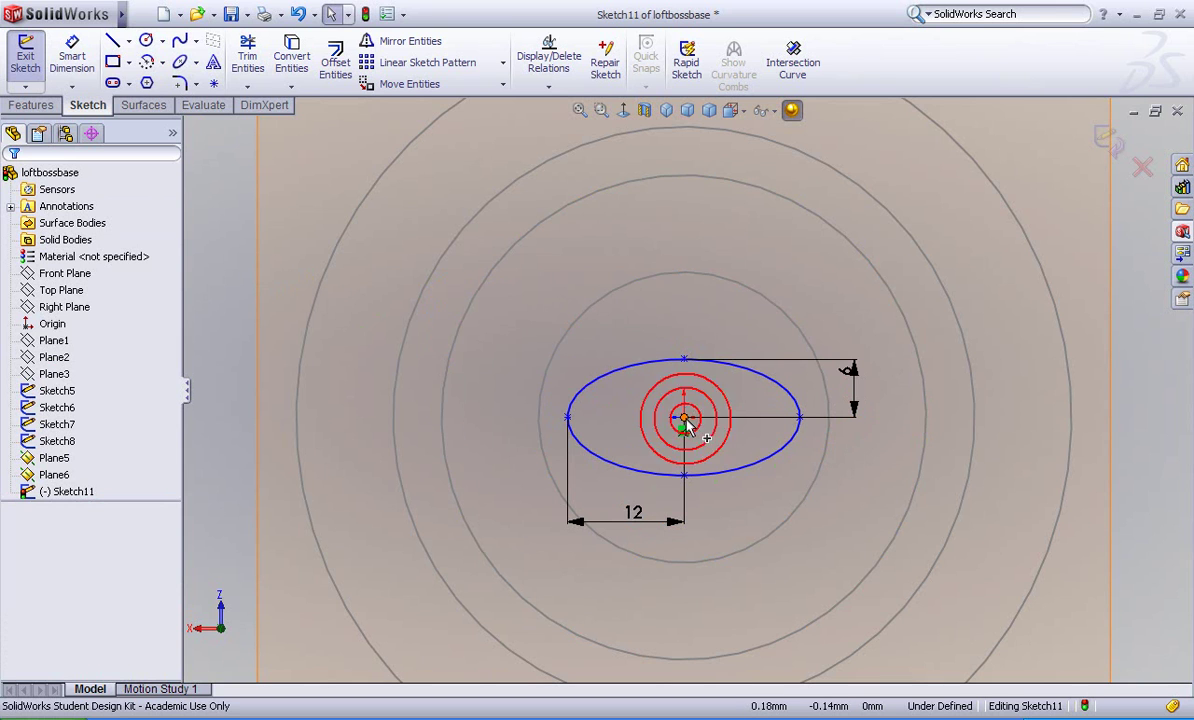
{"action": "left_click", "coordinate": [567, 418]}
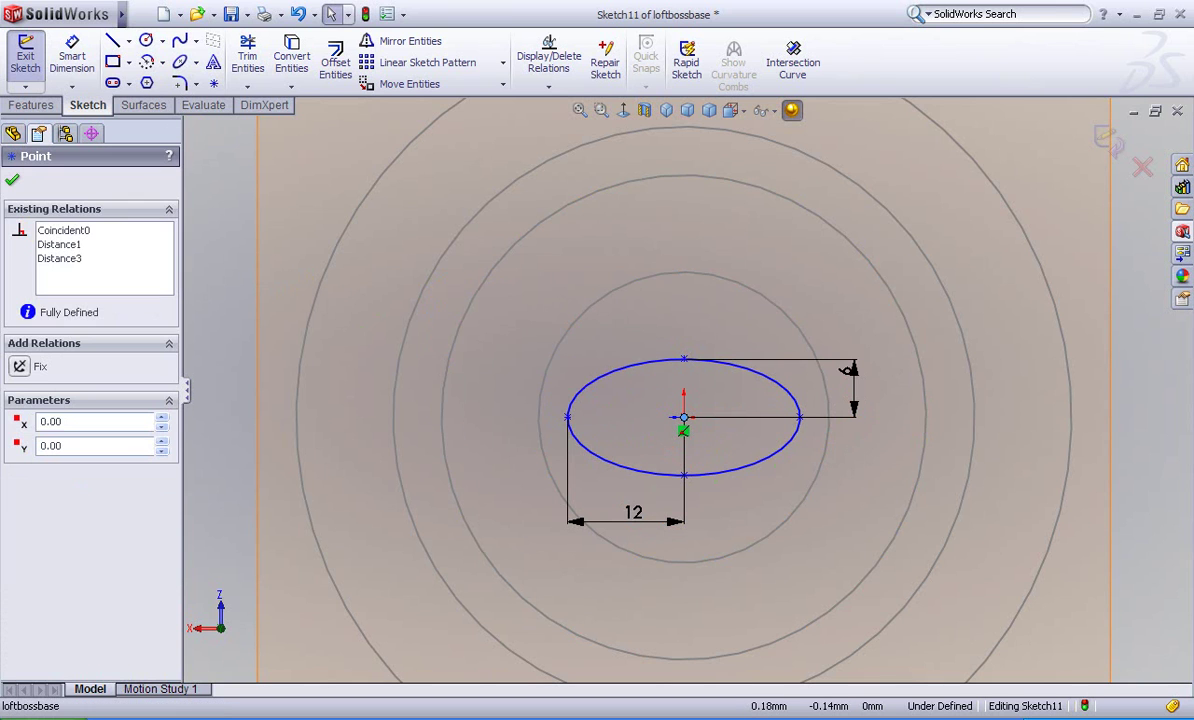
{"action": "left_click", "coordinate": [567, 418]}
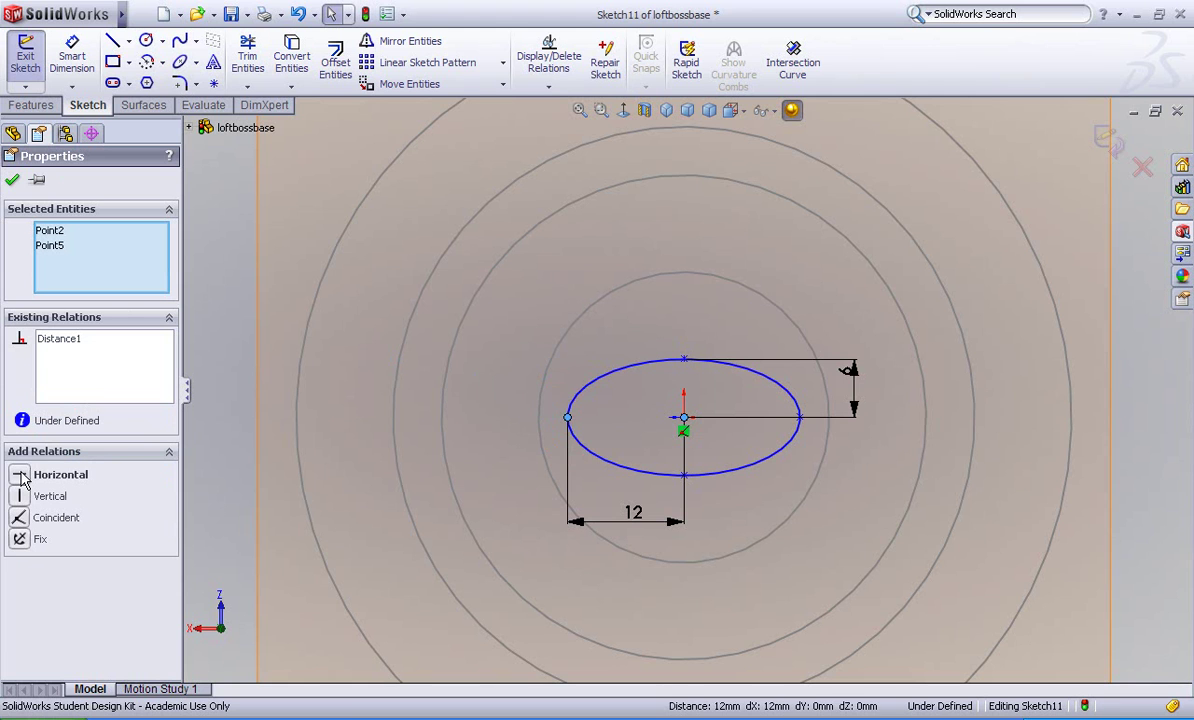
{"action": "left_click", "coordinate": [24, 478]}
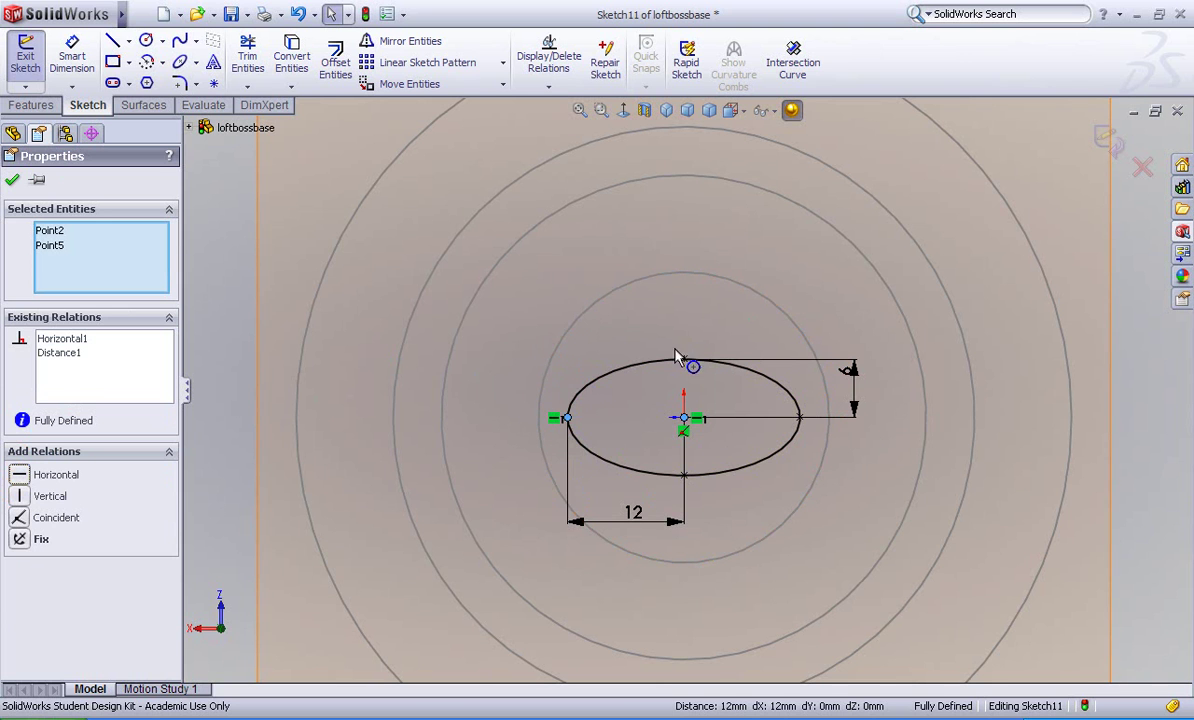
Clear the point selection and exit the ellipse sketch on Plane5
{"action": "mouse_move", "coordinate": [634, 400]}
{"action": "middle_mouse_down"}
{"action": "mouse_move", "coordinate": [624, 333]}
{"action": "mouse_move", "coordinate": [630, 343]}
{"action": "middle_mouse_up"}
{"action": "scroll", "coordinate": [735, 348], "scroll_direction": "up", "scroll_amount": 5}
{"action": "right_click", "coordinate": [899, 289]}
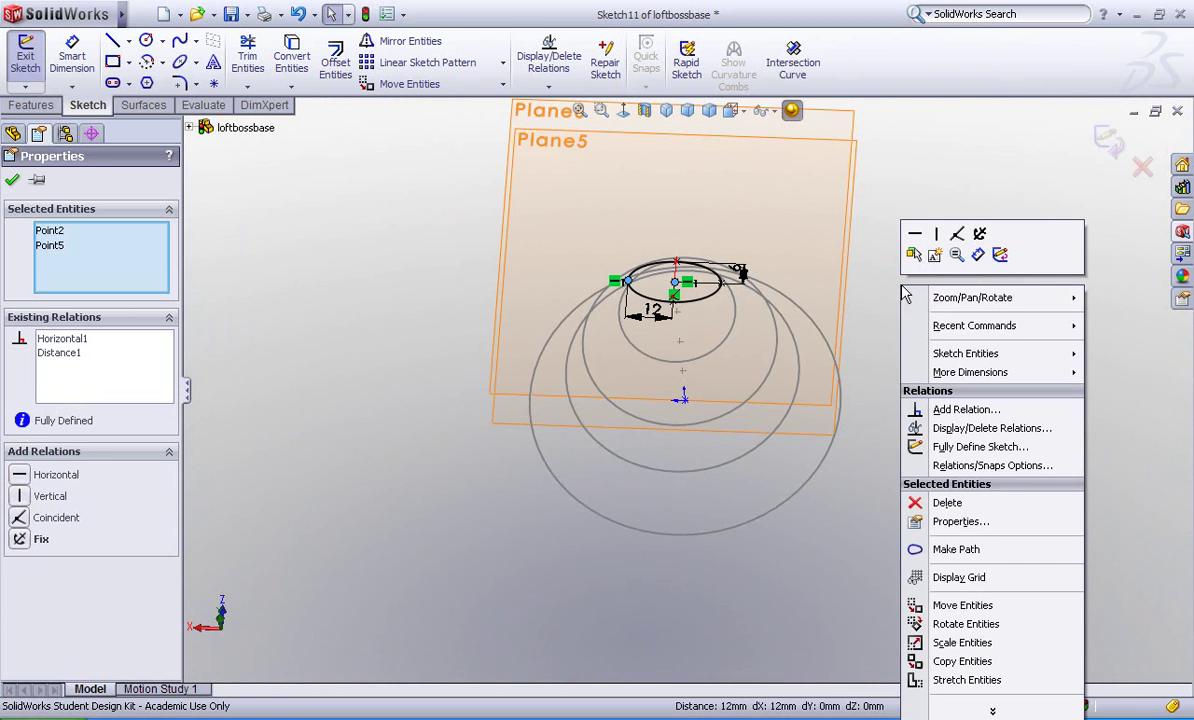
{"action": "left_click", "coordinate": [868, 312]}
{"action": "middle_click_drag", "start_coordinate": [480, 514], "coordinate": [458, 389]}
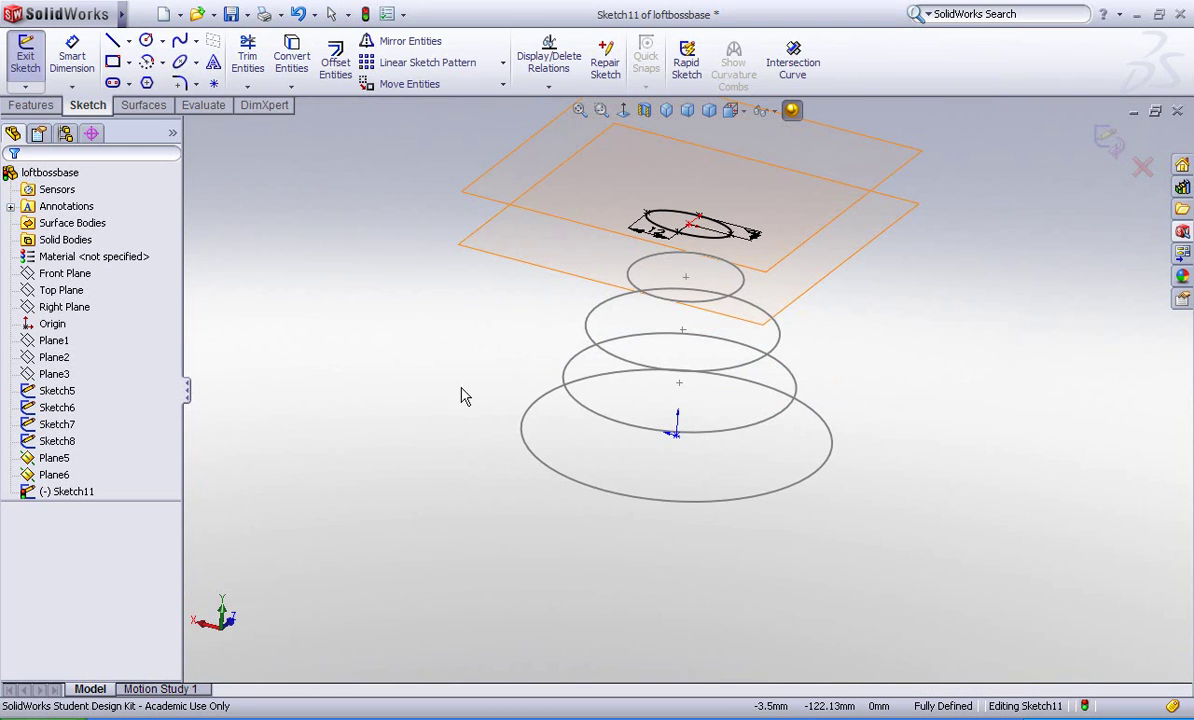
{"action": "left_click", "coordinate": [1106, 138]}
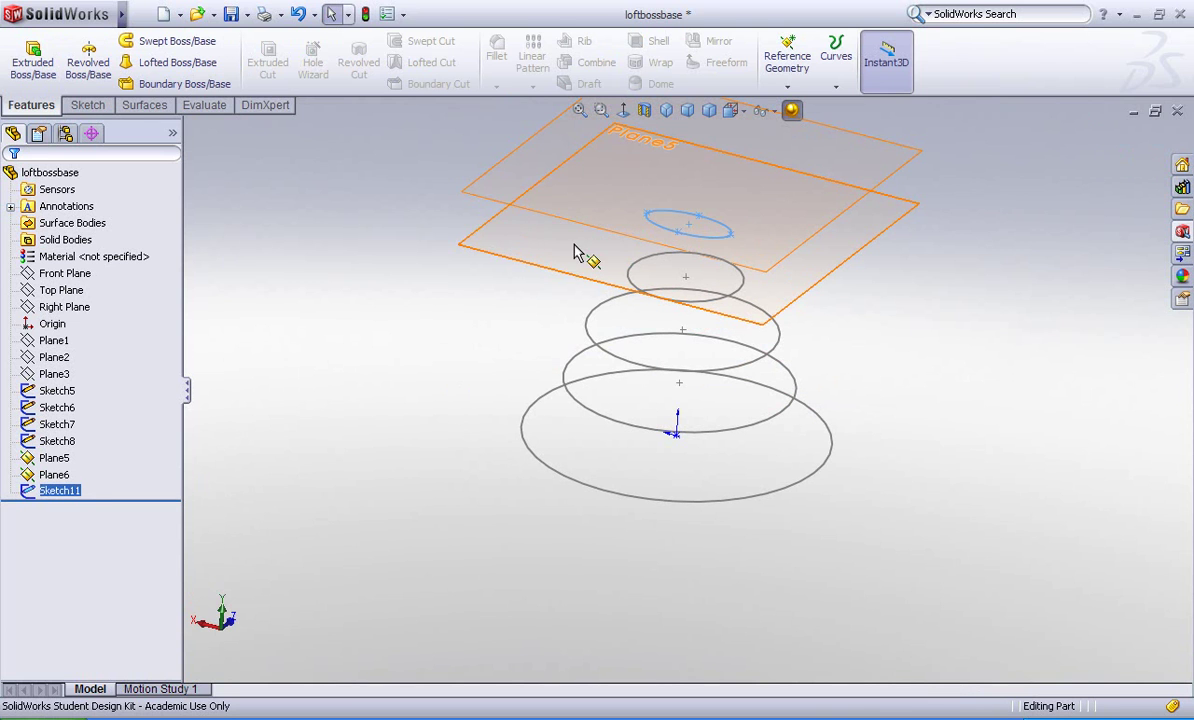
Hide Plane5, the plane carrying the finished ellipse
{"action": "right_click", "coordinate": [493, 241]}
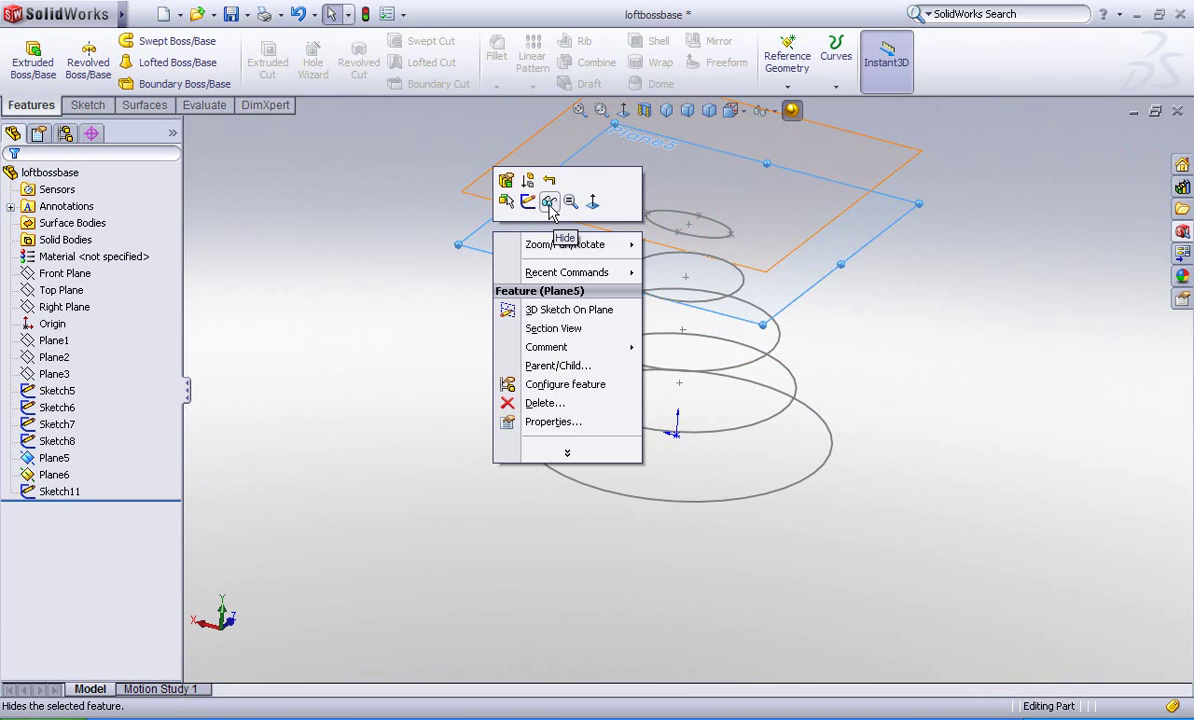
{"action": "right_click", "coordinate": [57, 458]}
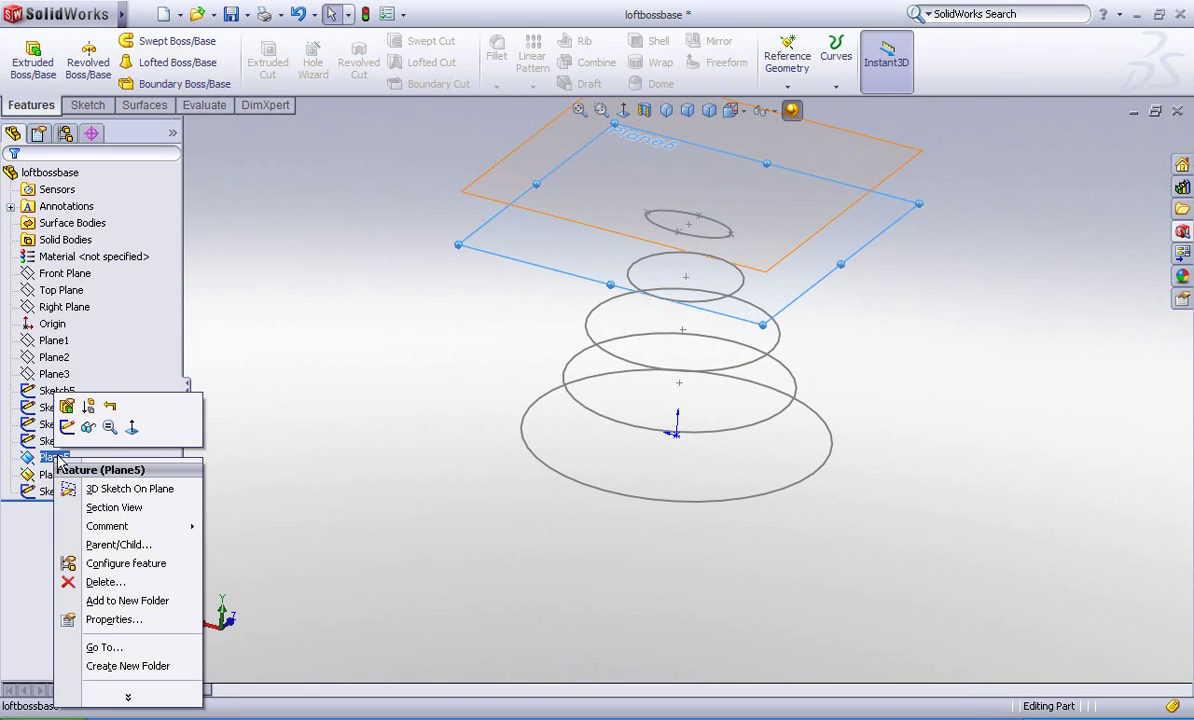
{"action": "left_click", "coordinate": [88, 427]}
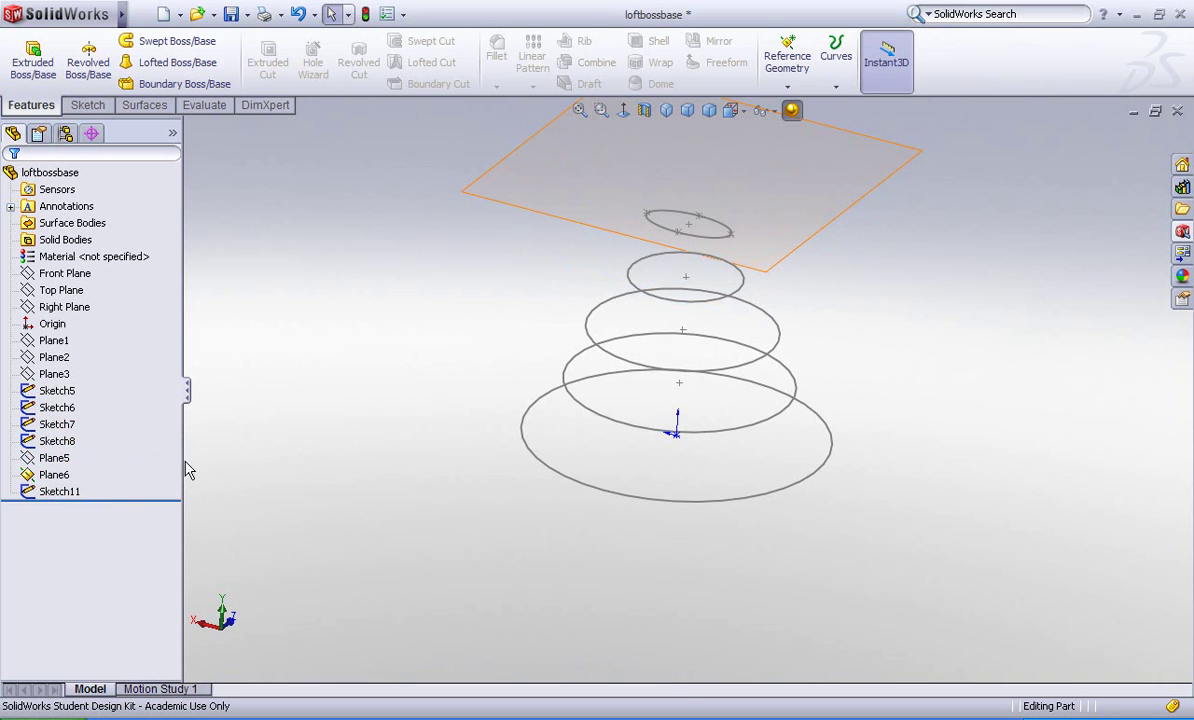
Show Plane5 again and return it to hidden to demonstrate the visibility toggle
{"action": "right_click", "coordinate": [52, 458]}
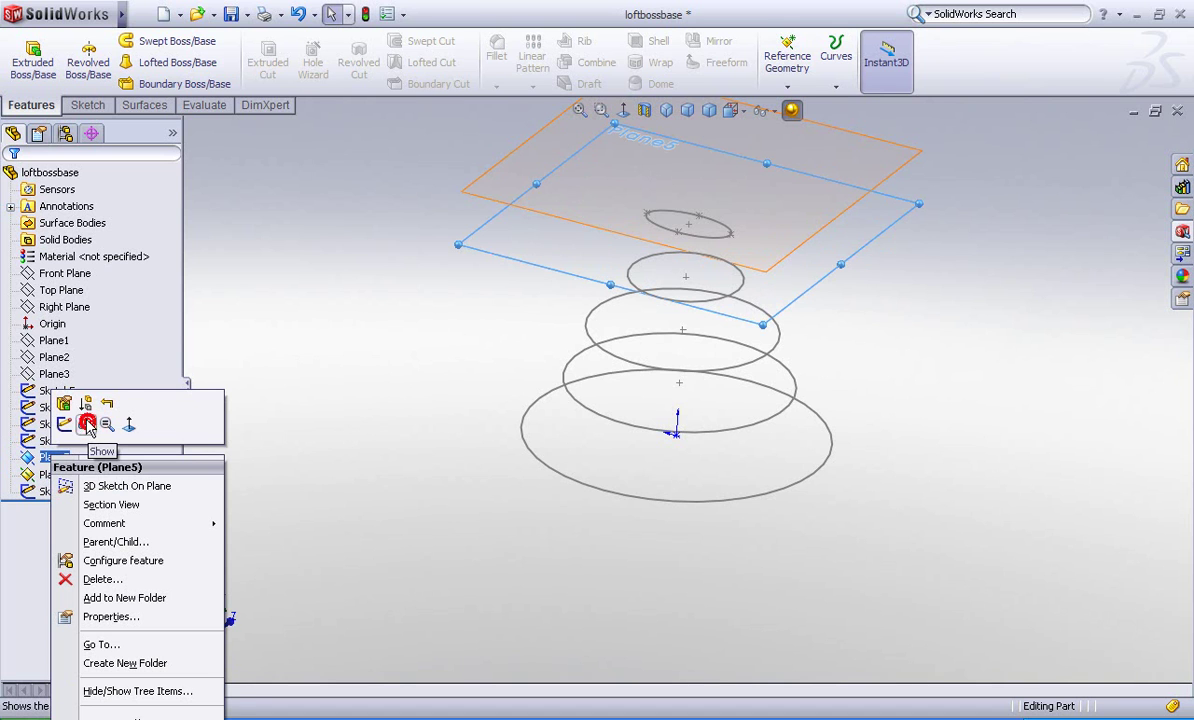
{"action": "left_click", "coordinate": [88, 427]}
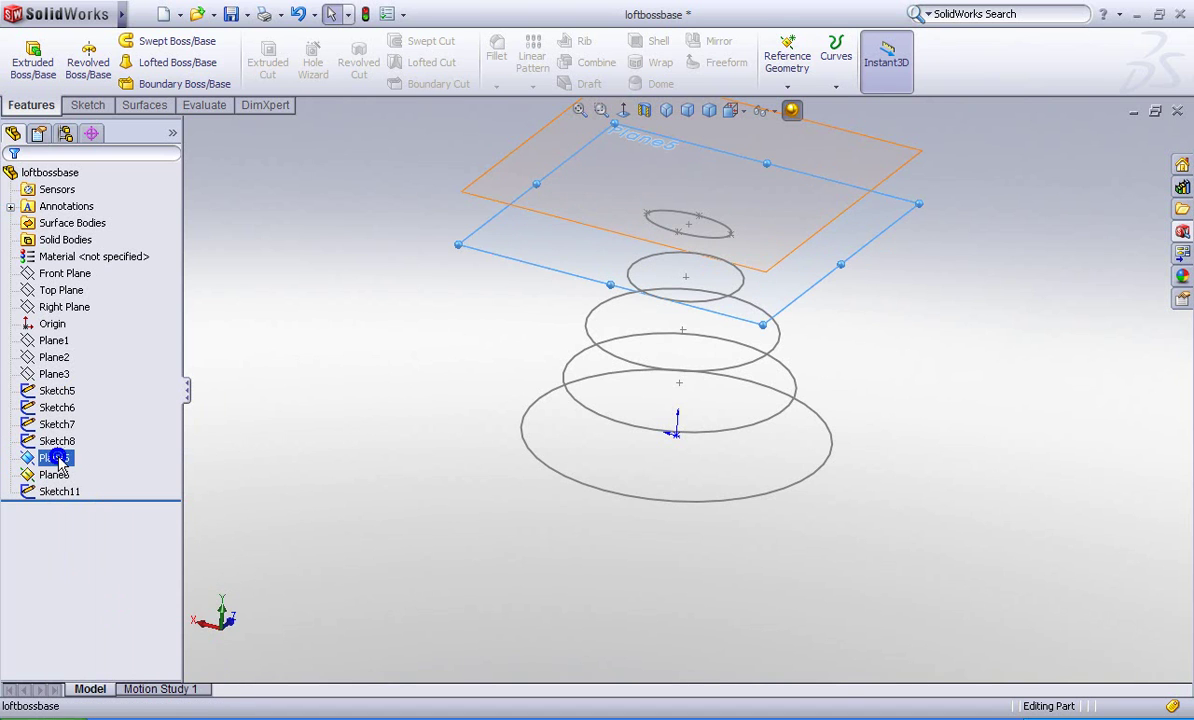
{"action": "right_click", "coordinate": [87, 453]}
{"action": "left_click", "coordinate": [92, 425]}
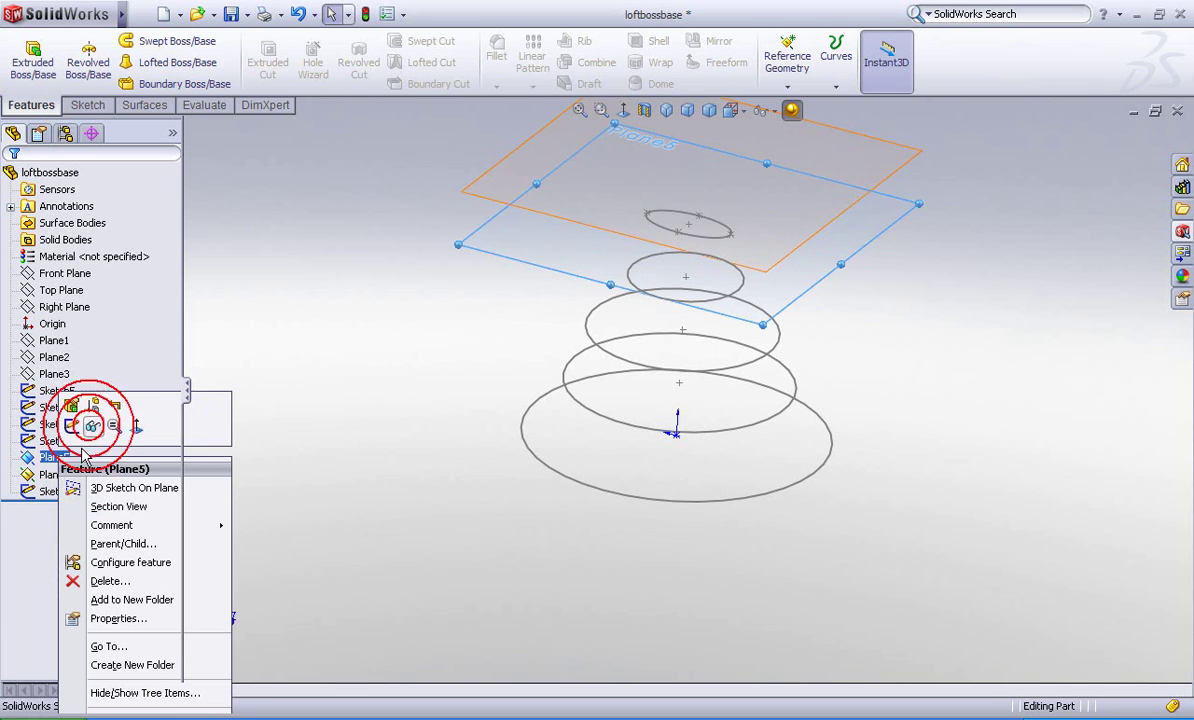
Highlight the planes, origin and sketches of the feature tree one by one to examine where each lies in the model
{"action": "left_click", "coordinate": [48, 476]}
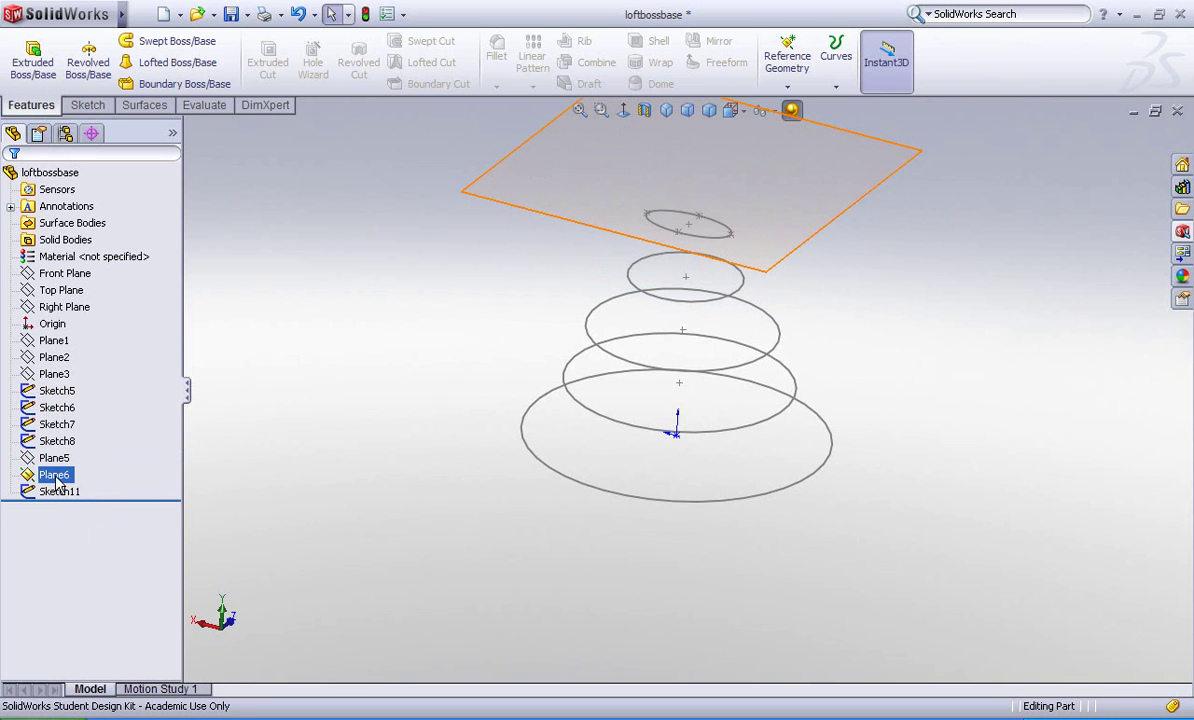
{"action": "left_click", "coordinate": [52, 457]}
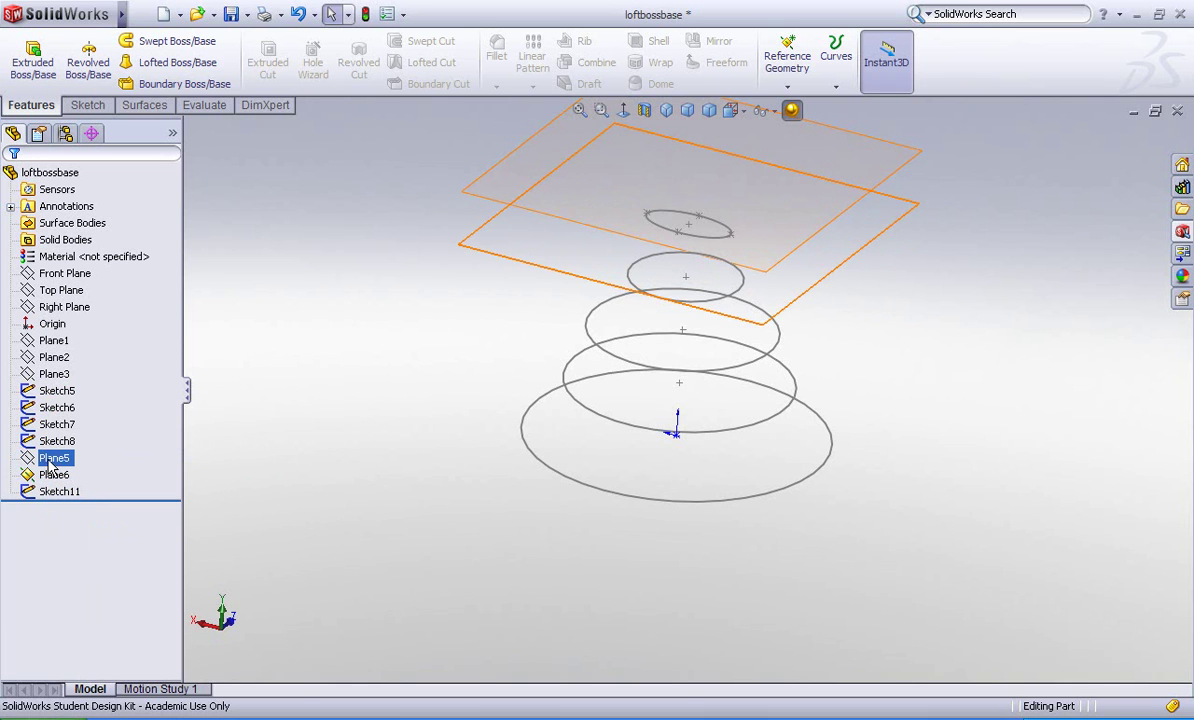
{"action": "left_click", "coordinate": [52, 340]}
{"action": "left_click", "coordinate": [50, 274]}
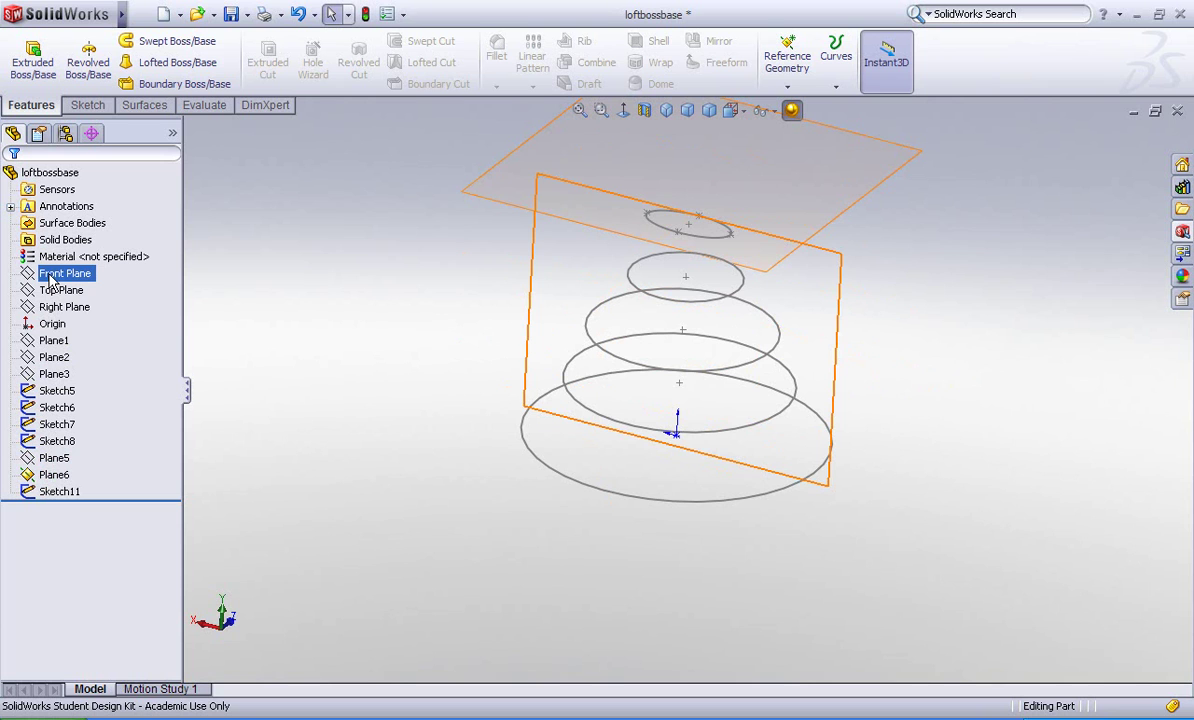
{"action": "left_click", "coordinate": [50, 291]}
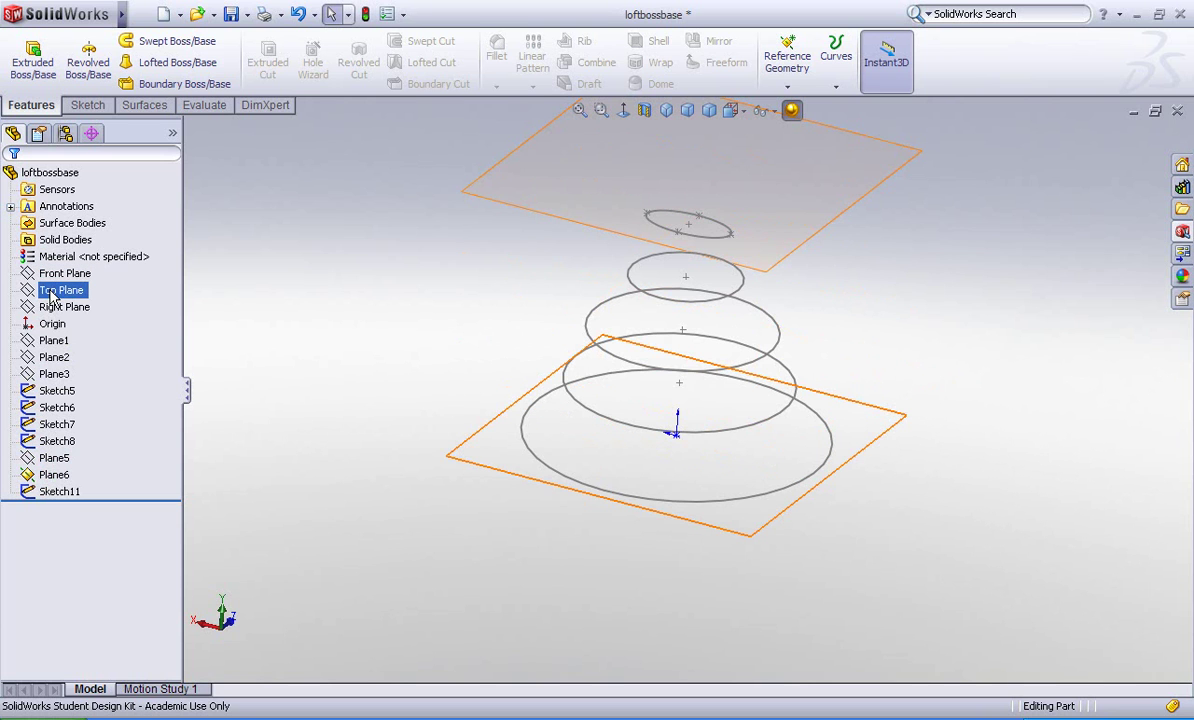
{"action": "left_click", "coordinate": [50, 307]}
{"action": "left_click", "coordinate": [50, 324]}
{"action": "left_click", "coordinate": [48, 357]}
{"action": "left_click", "coordinate": [34, 391]}
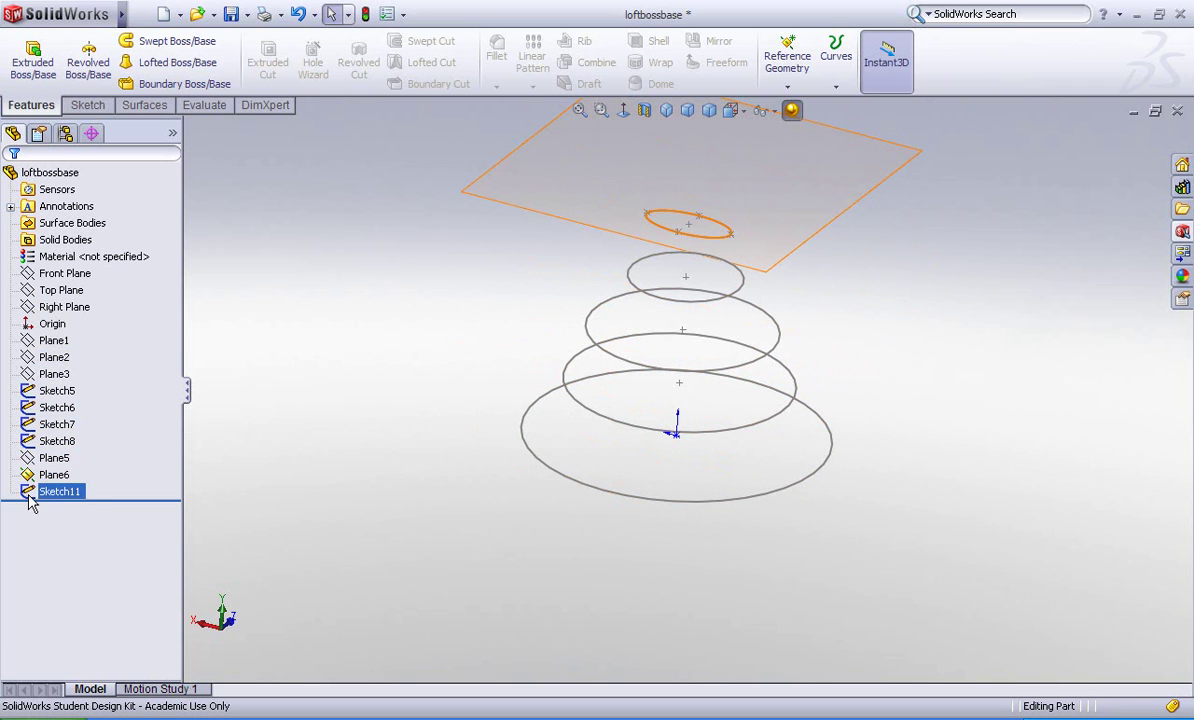
Start a sketch on Plane6, the uppermost plane, and orient the view normal to it
{"action": "scroll", "coordinate": [515, 356], "scroll_direction": "up", "scroll_amount": 4}
{"action": "scroll", "coordinate": [718, 286], "scroll_direction": "down", "scroll_amount": 2}
{"action": "scroll", "coordinate": [678, 278], "scroll_direction": "down", "scroll_amount": 1}
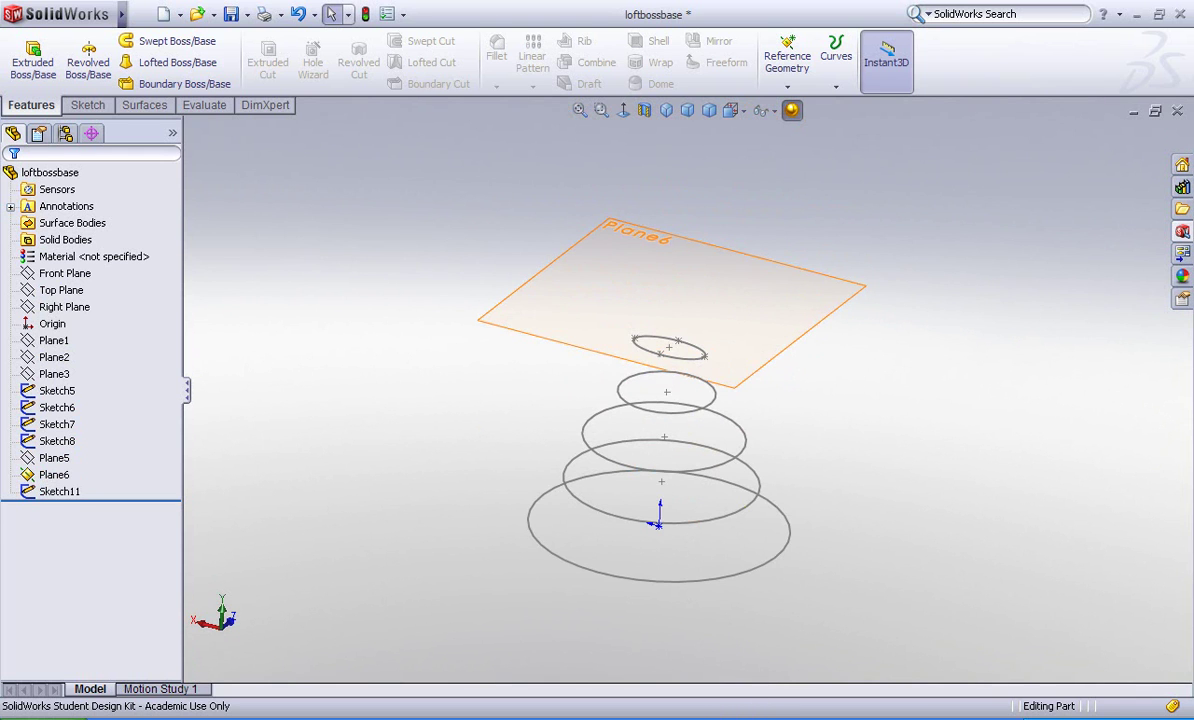
{"action": "left_click", "coordinate": [532, 313]}
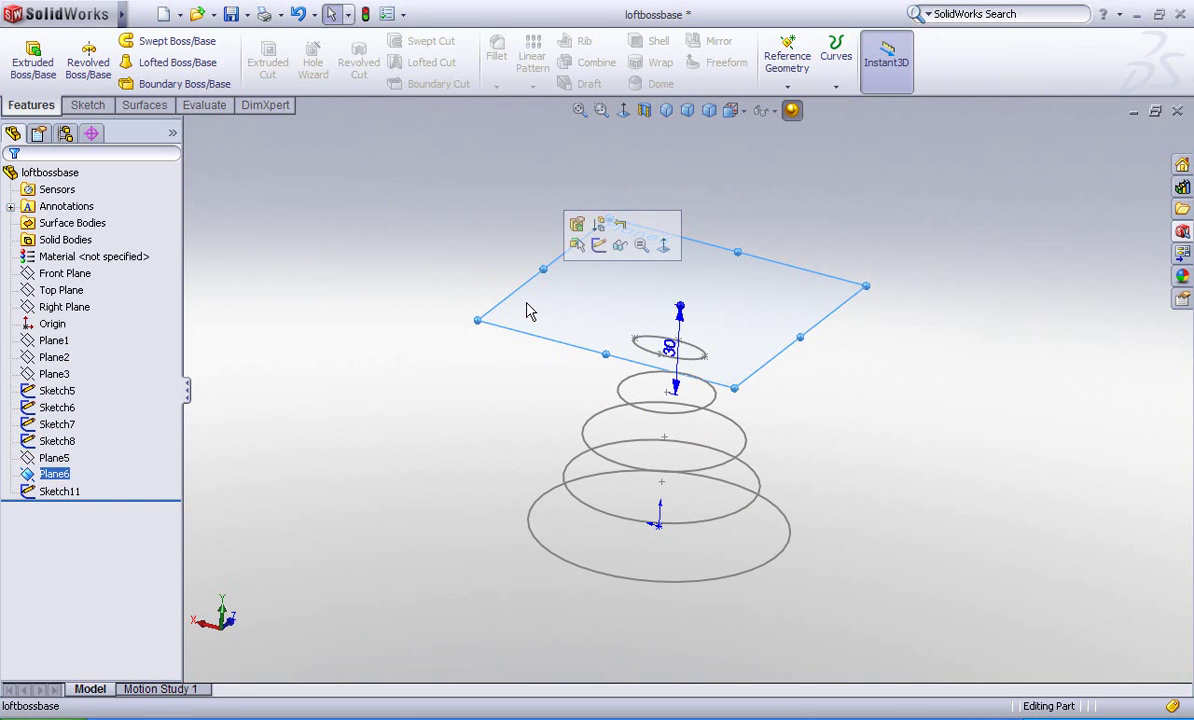
{"action": "left_click", "coordinate": [598, 245]}
{"action": "left_click", "coordinate": [623, 110]}
Sketch an ellipse centred on the origin, with a horizontal radius of about 7.49 mm and a vertical radius of about 2.86 mm
{"action": "left_click", "coordinate": [180, 61]}
{"action": "left_click", "coordinate": [697, 400]}
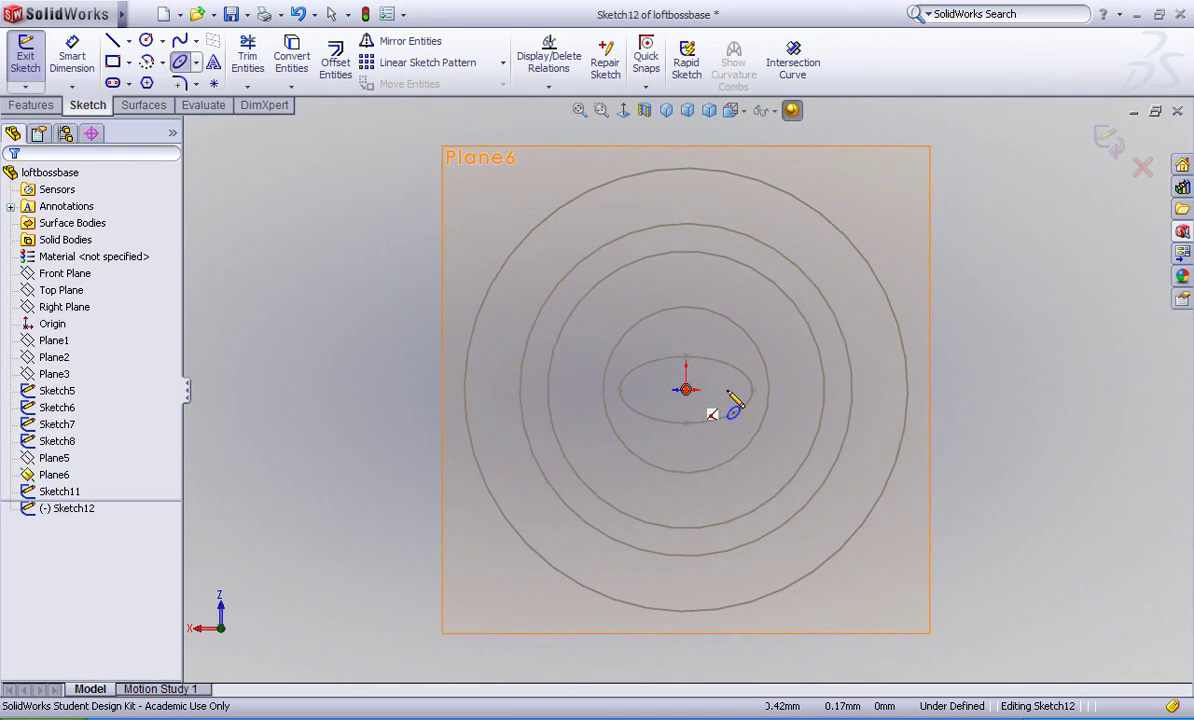
{"action": "left_click", "coordinate": [686, 389]}
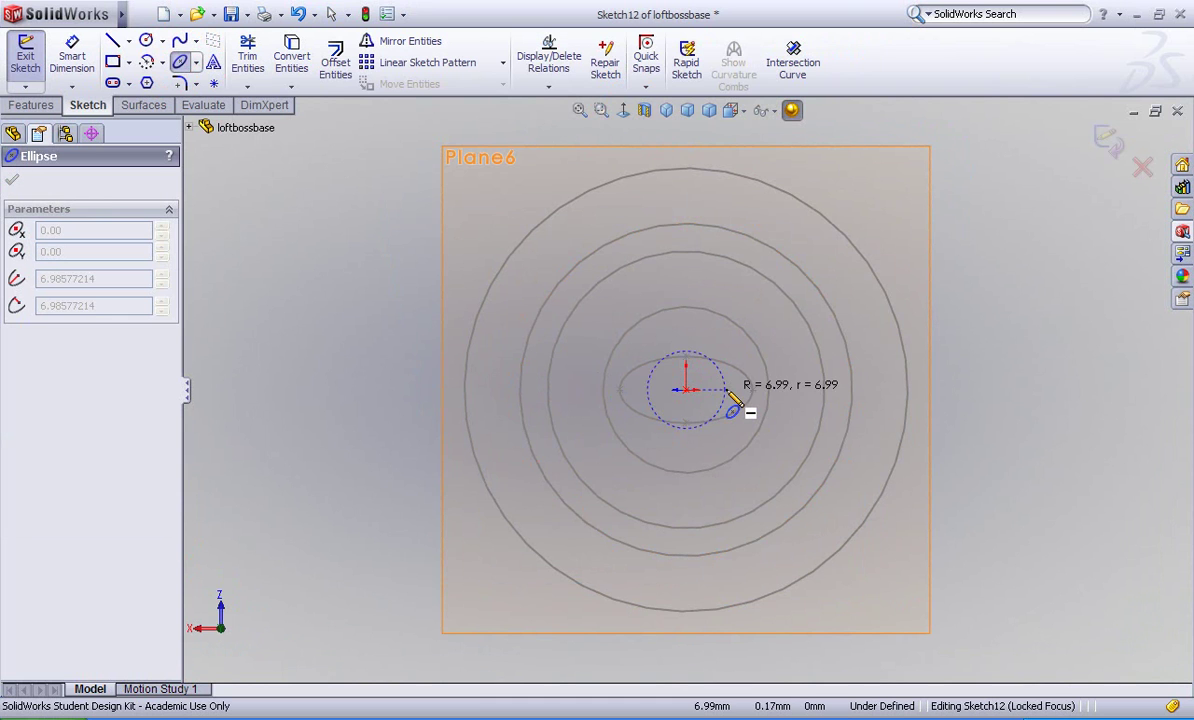
{"action": "left_click", "coordinate": [727, 387]}
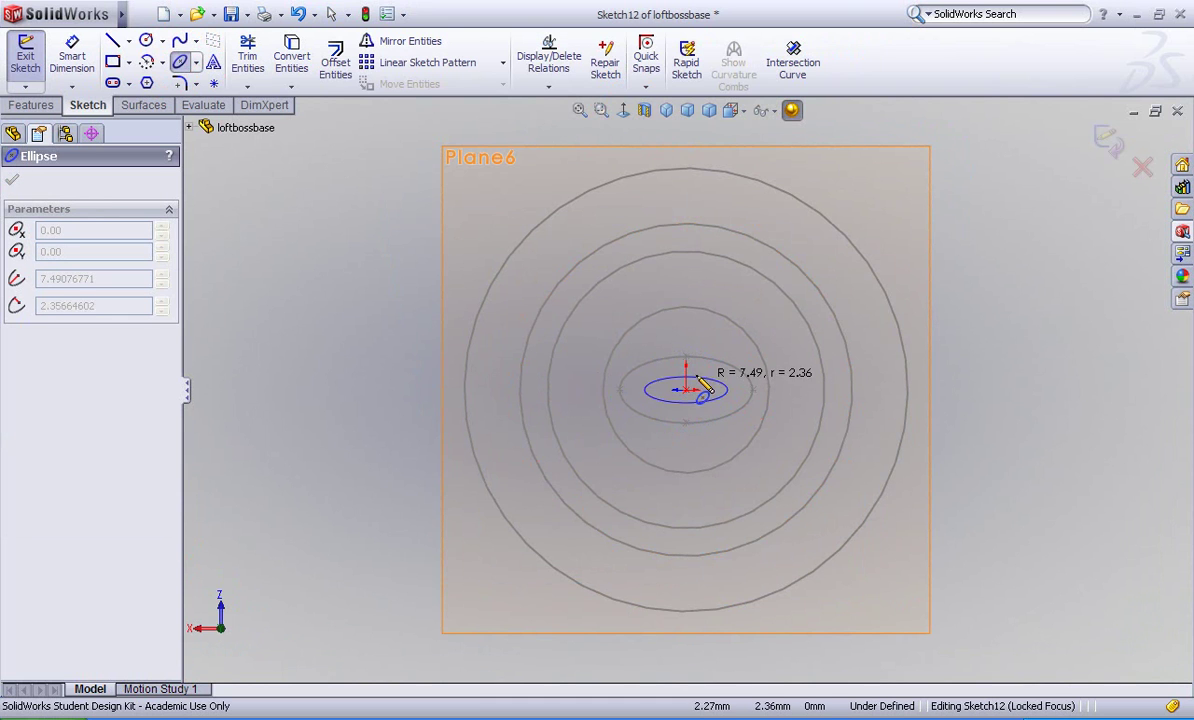
{"action": "left_click", "coordinate": [700, 381]}
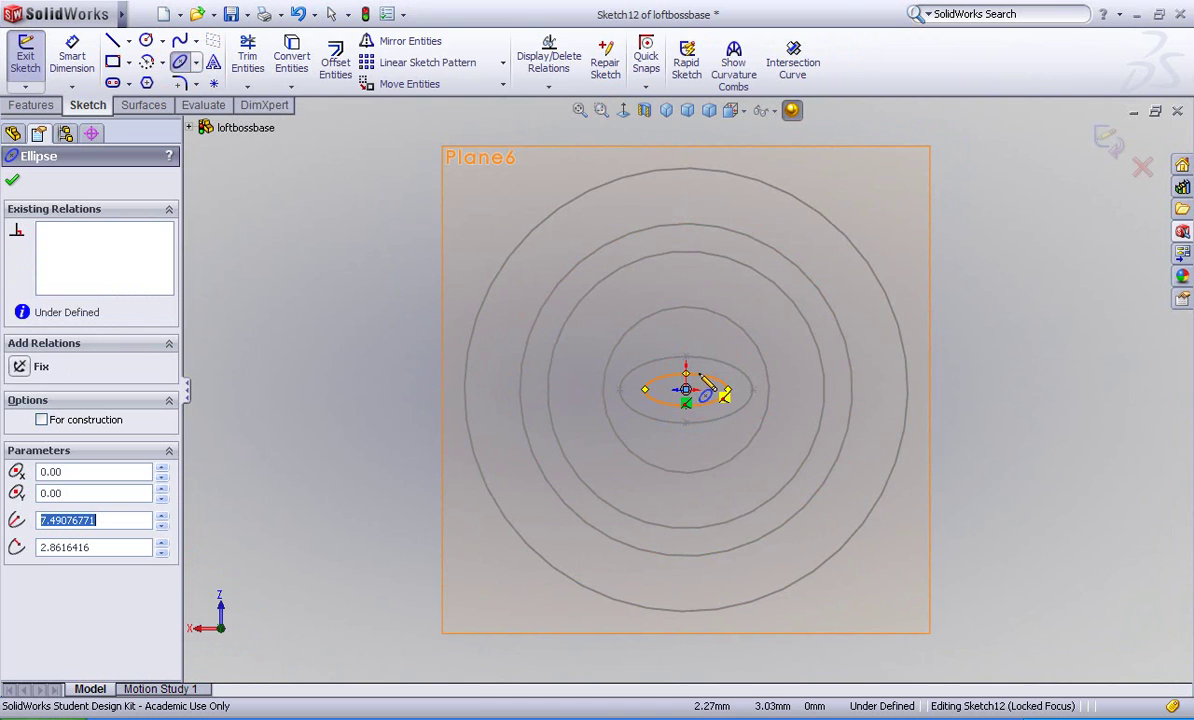
Dimension the new ellipse's horizontal radius from its right endpoint to the centre and set it to 8 mm
{"action": "left_click", "coordinate": [72, 52]}
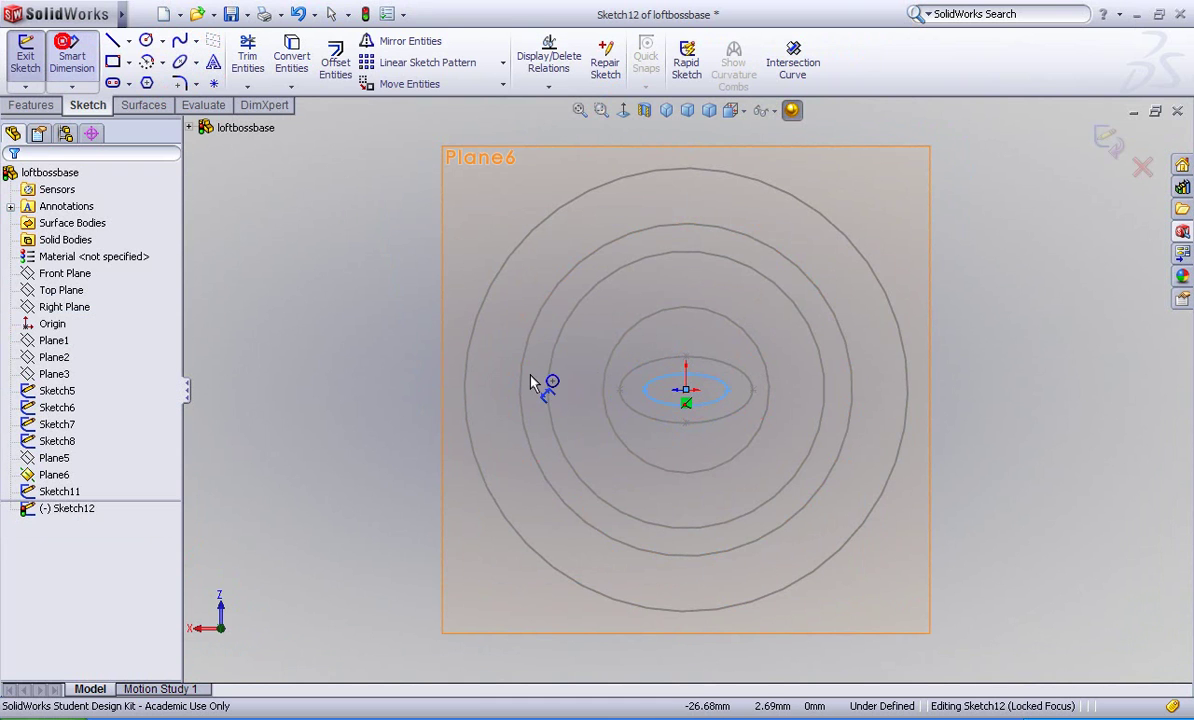
{"action": "left_click", "coordinate": [729, 392]}
{"action": "left_click", "coordinate": [685, 389]}
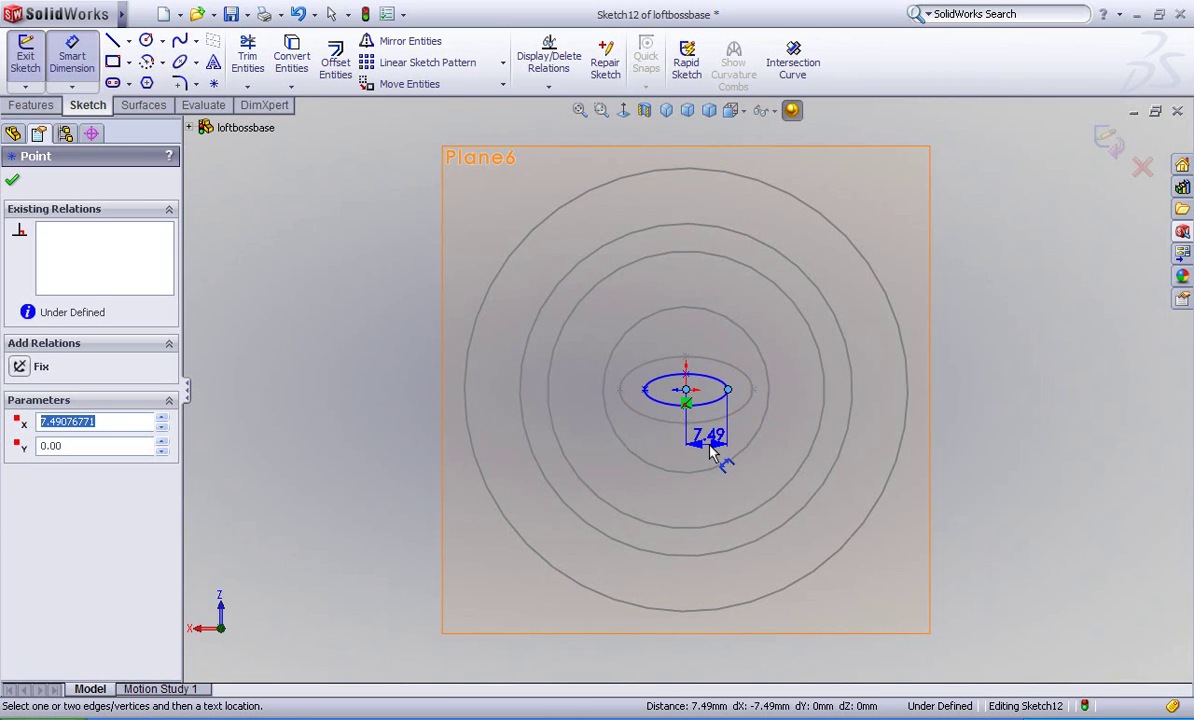
{"action": "left_click", "coordinate": [708, 445]}
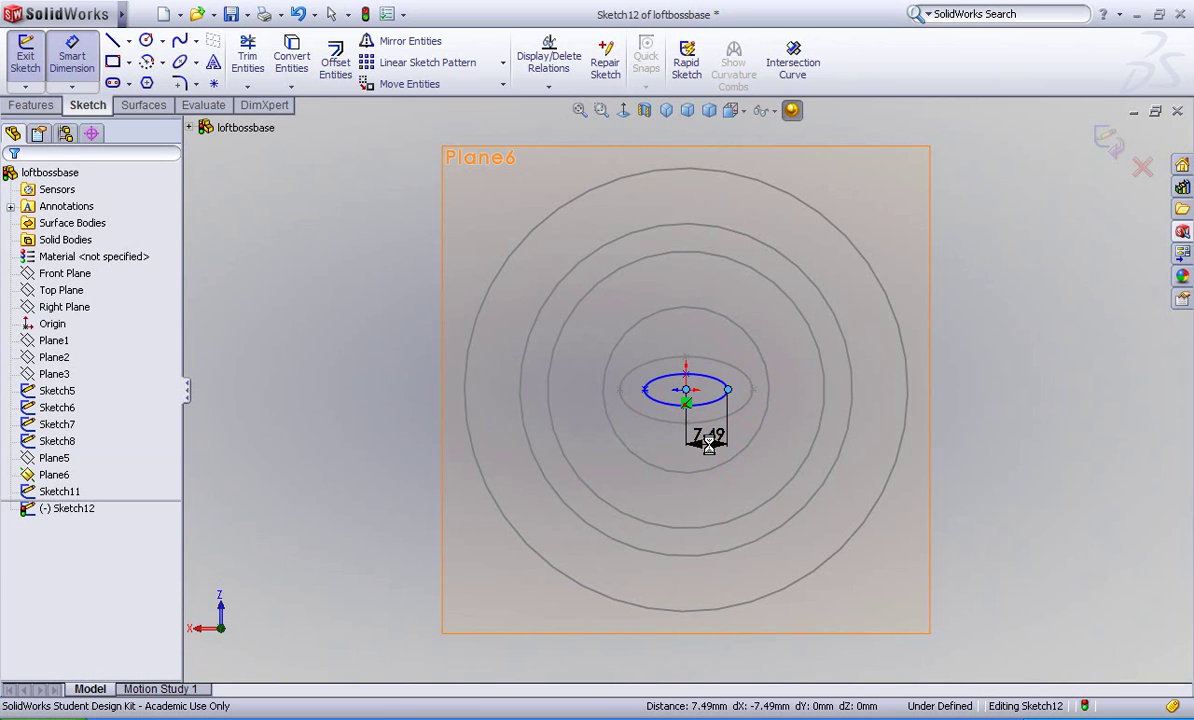
{"action": "left_click", "coordinate": [708, 445]}
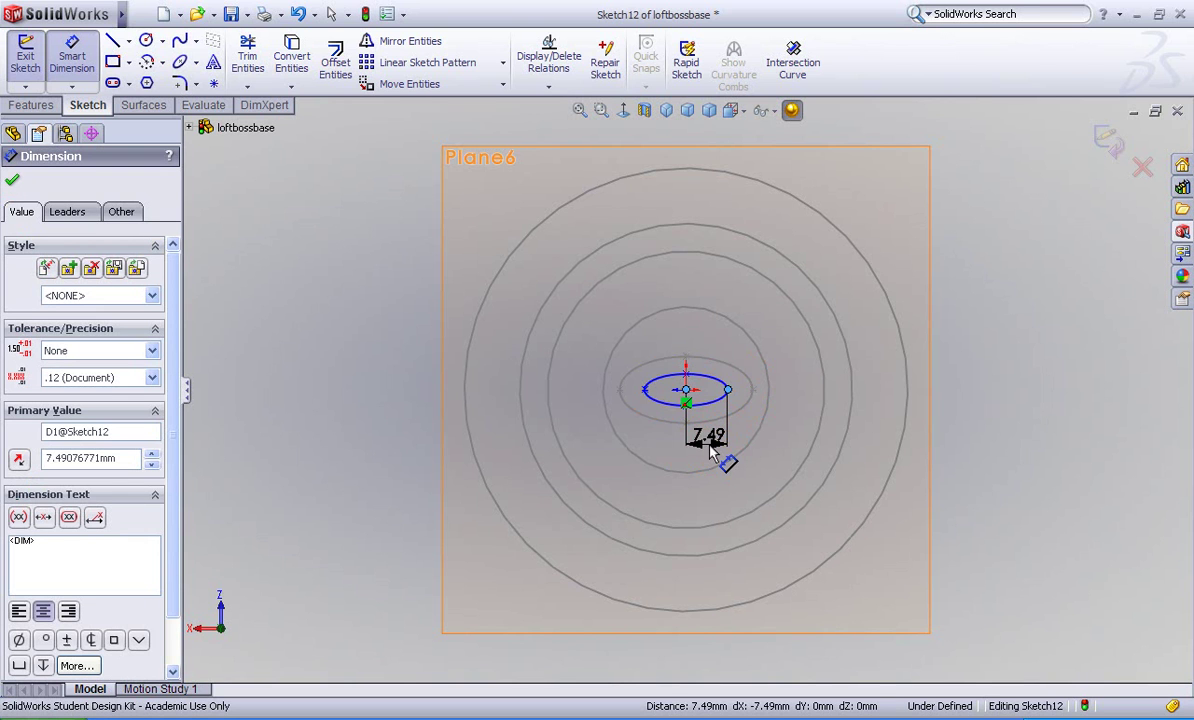
{"action": "double_click", "coordinate": [710, 445]}
{"action": "type", "text": "8"}
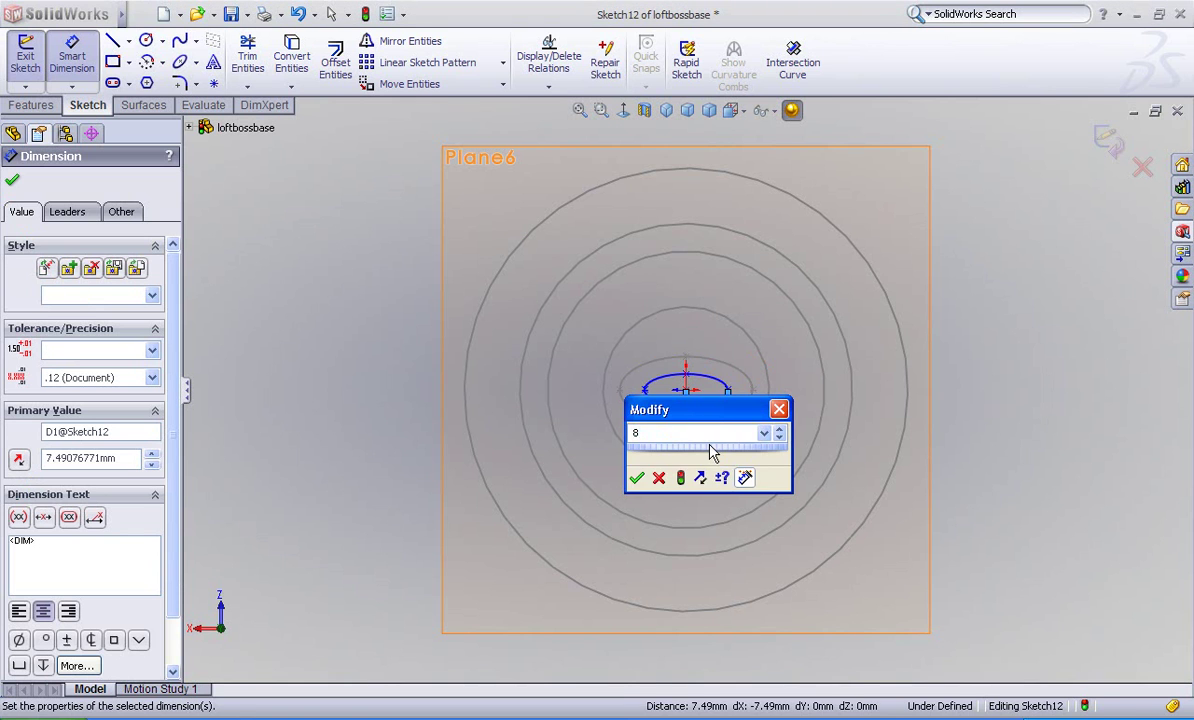
{"action": "key", "text": "Return"}
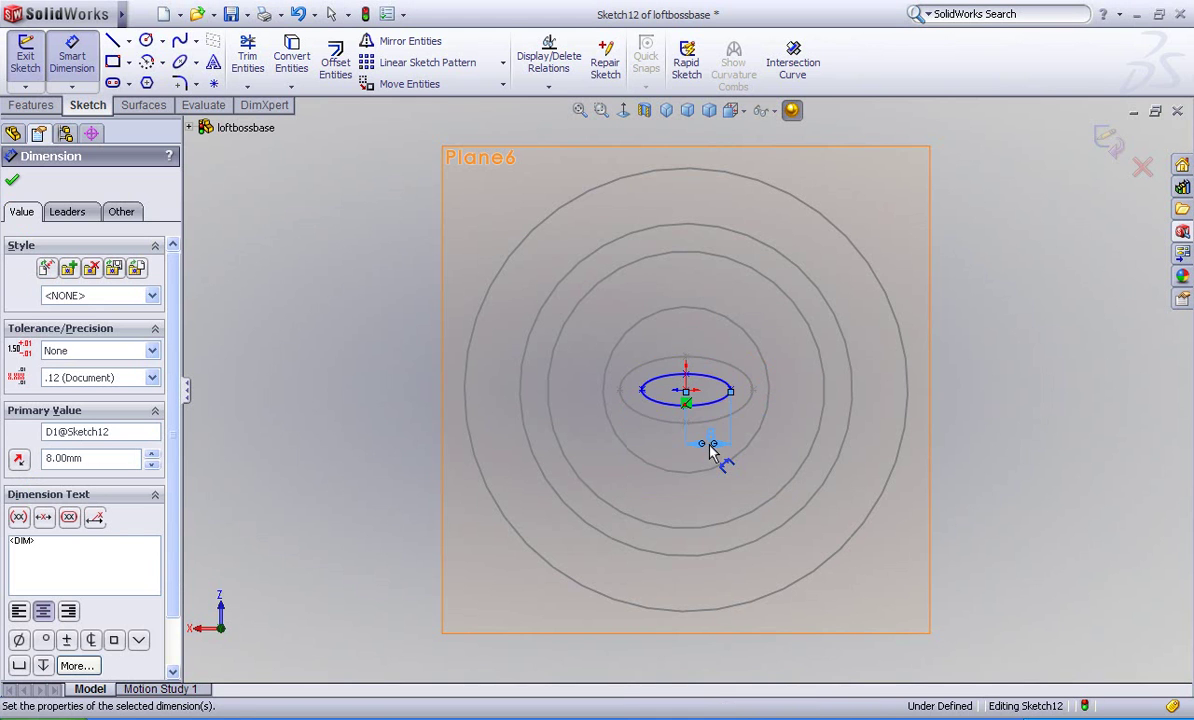
Dimension the new ellipse's vertical radius from the centre to its upper endpoint and set it to 3 mm
{"action": "left_click", "coordinate": [686, 389]}
{"action": "left_click", "coordinate": [686, 374]}
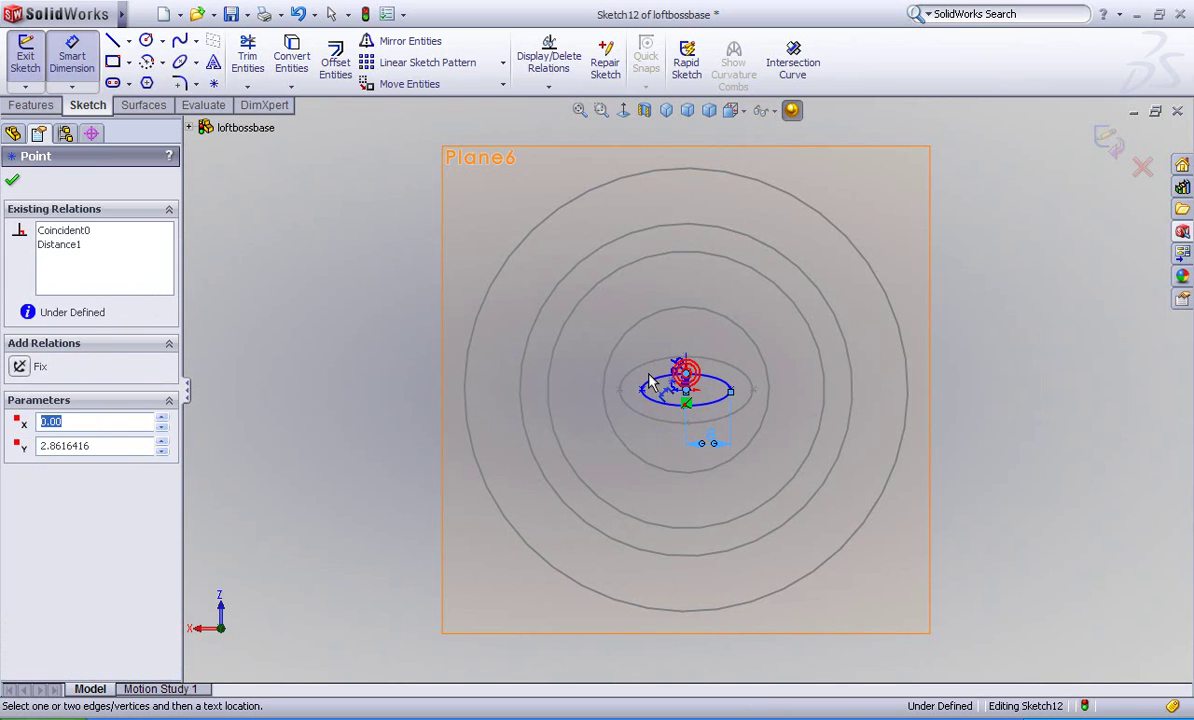
{"action": "left_click", "coordinate": [586, 373]}
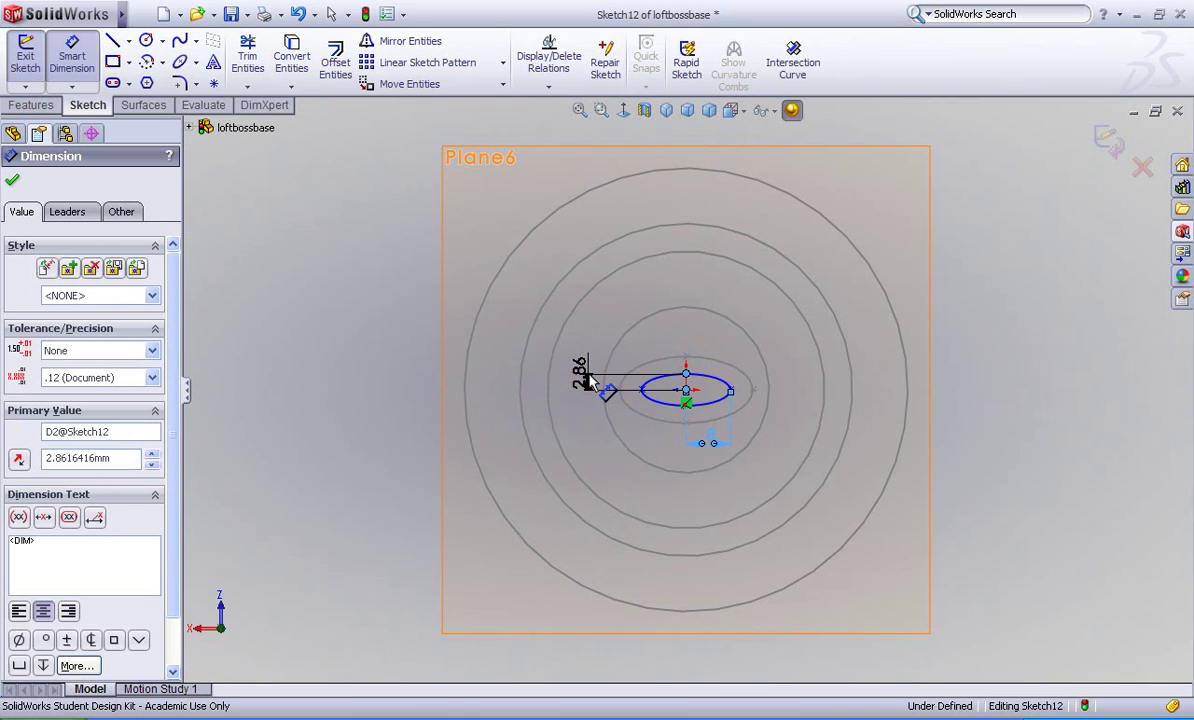
{"action": "left_click", "coordinate": [588, 383]}
{"action": "type", "text": "3"}
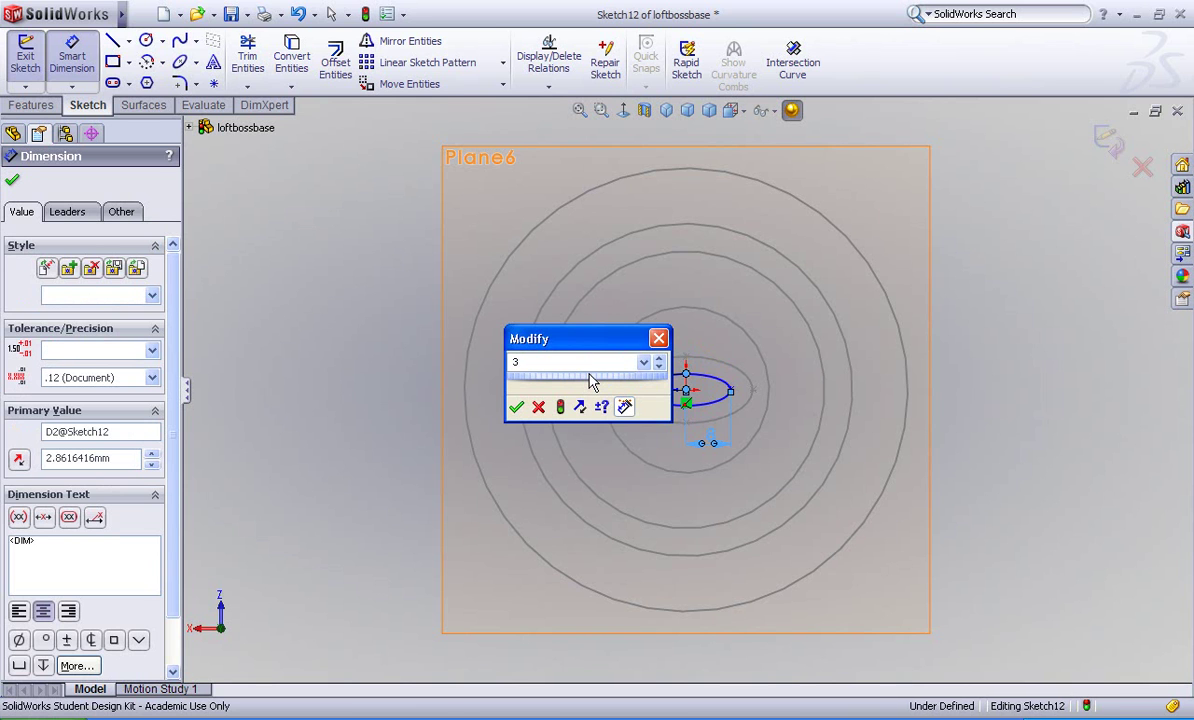
{"action": "key", "text": "Return"}
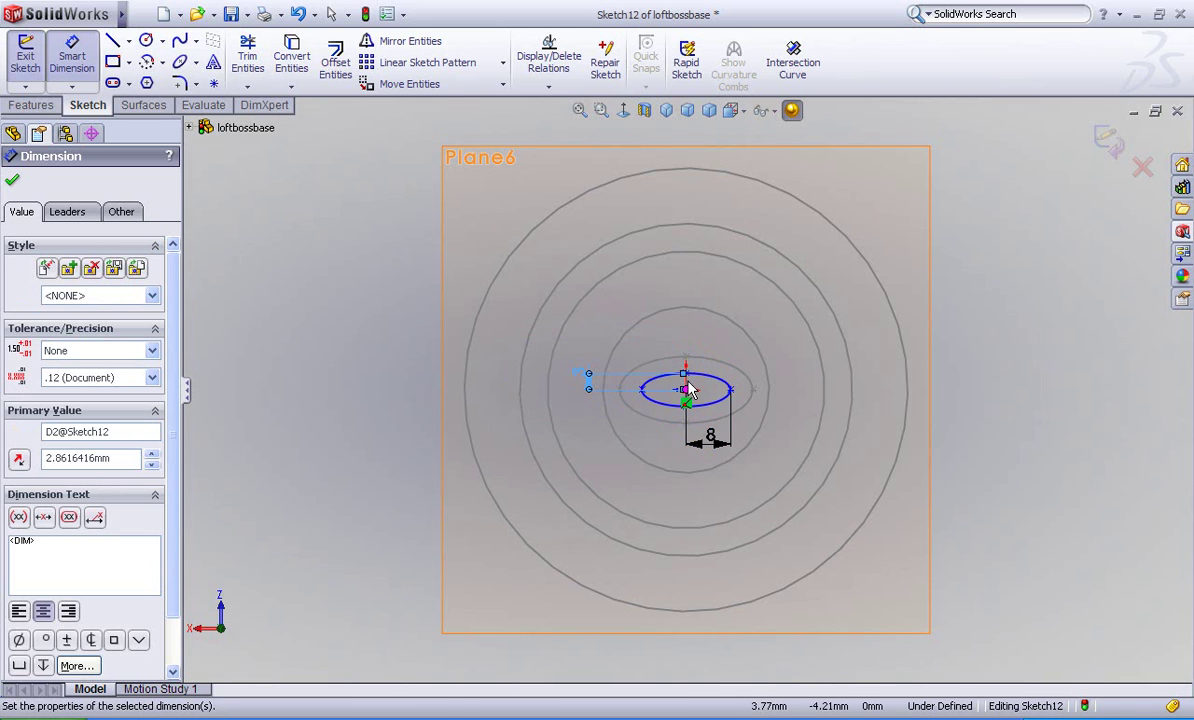
Add a Horizontal relation between the ellipse's centre point and its right endpoint to fully define the sketch
{"action": "scroll", "coordinate": [683, 393], "scroll_direction": "down", "scroll_amount": 3}
{"action": "scroll", "coordinate": [683, 393], "scroll_direction": "down", "scroll_amount": 2}
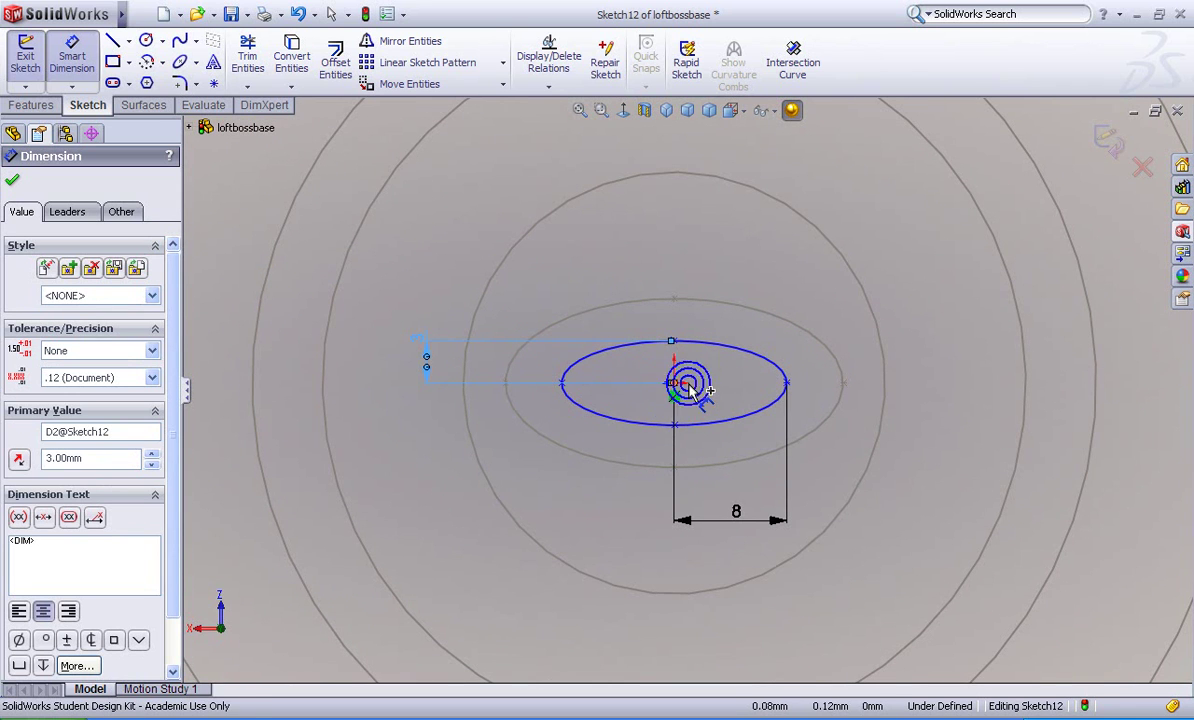
{"action": "left_click", "coordinate": [688, 392]}
{"action": "right_click", "coordinate": [690, 390]}
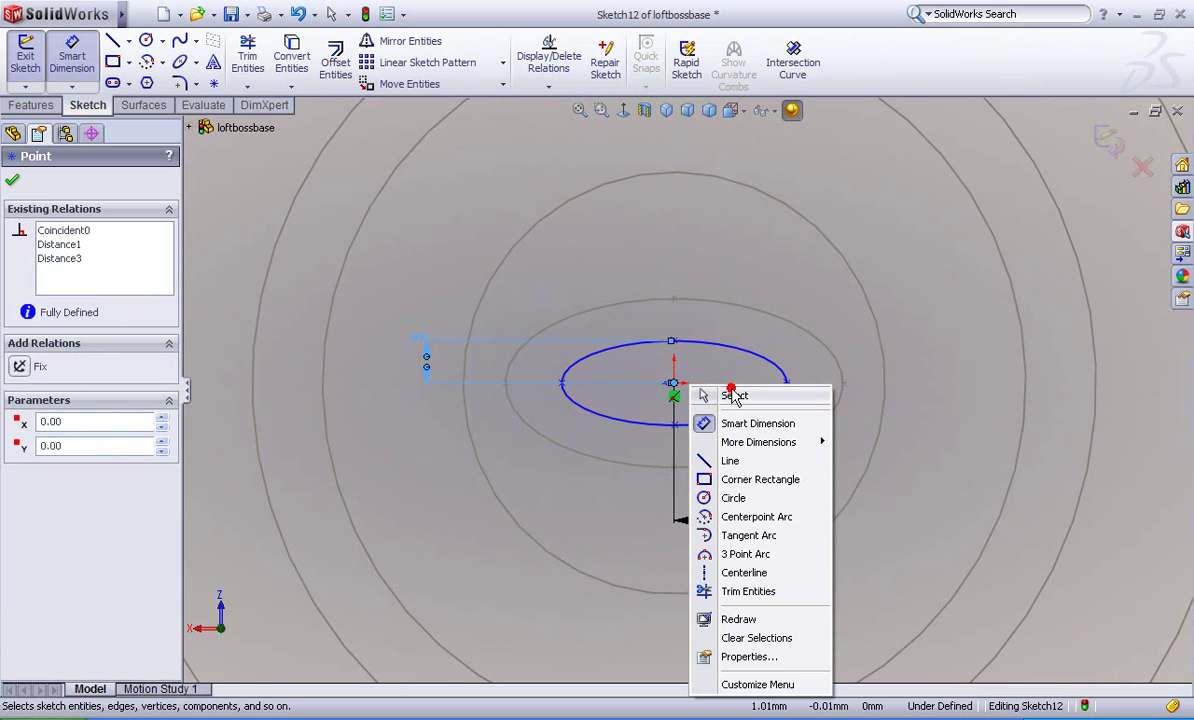
{"action": "left_click", "coordinate": [705, 395]}
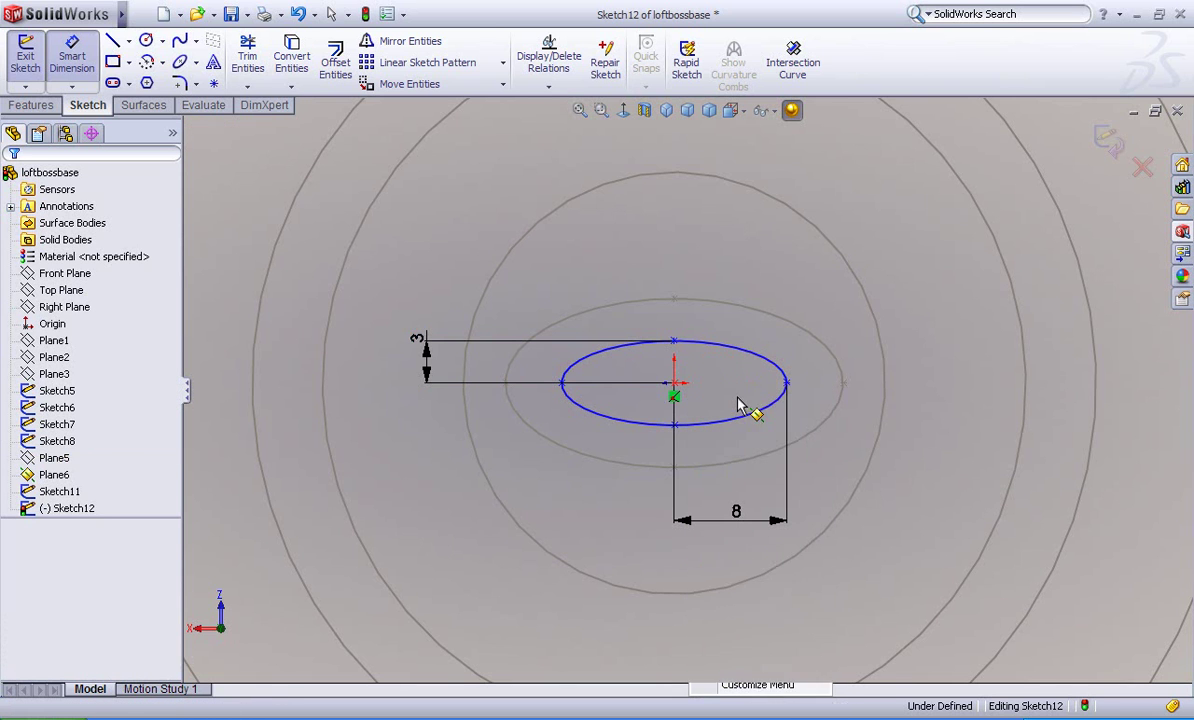
{"action": "key", "text": "Escape"}
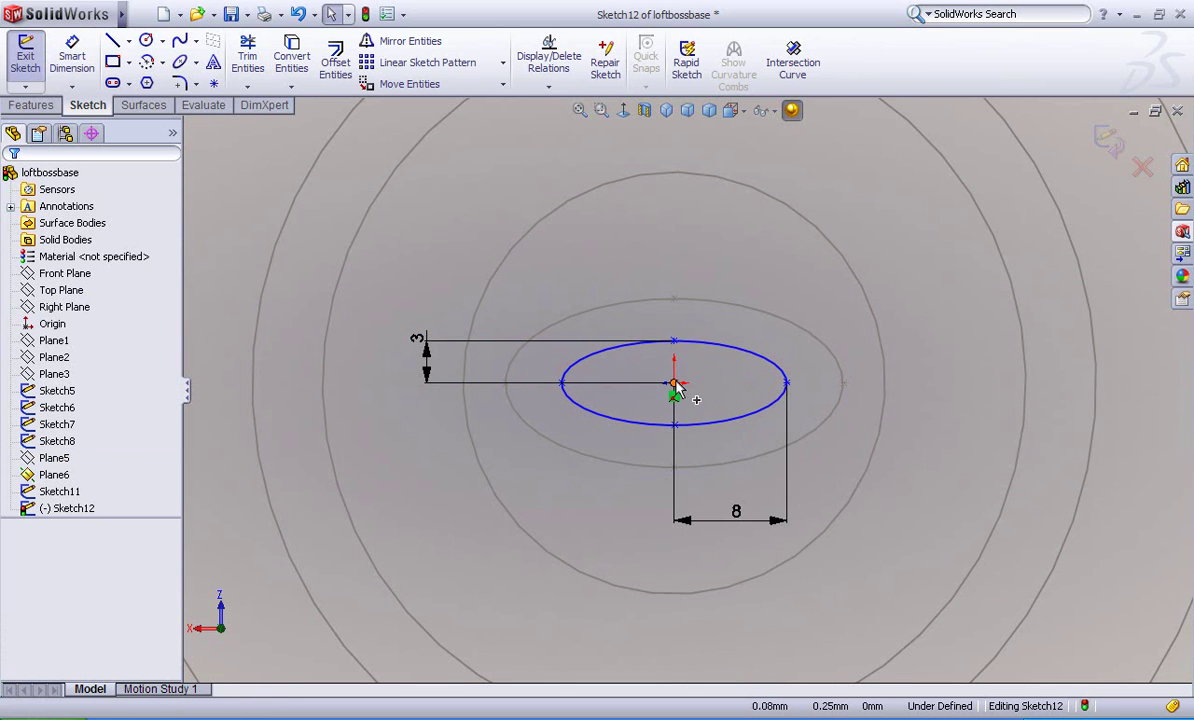
{"action": "left_click", "coordinate": [788, 387]}
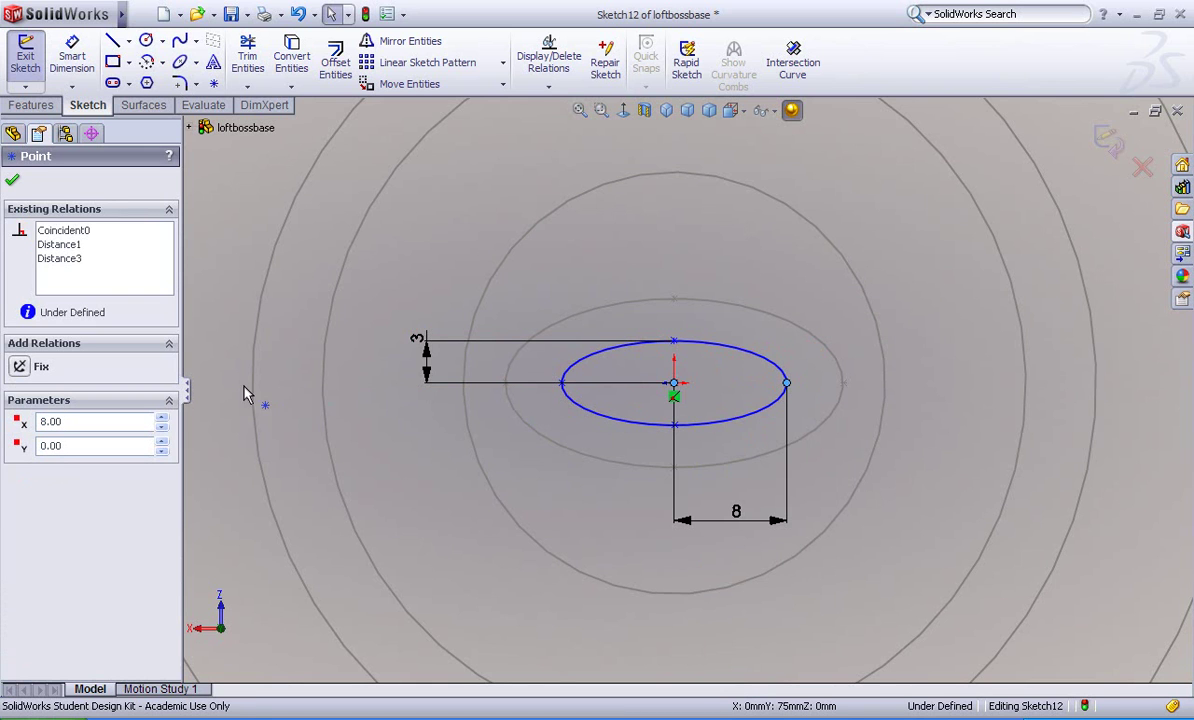
{"action": "left_click", "coordinate": [285, 405], "text": "ctrl"}
{"action": "left_click", "coordinate": [60, 474]}
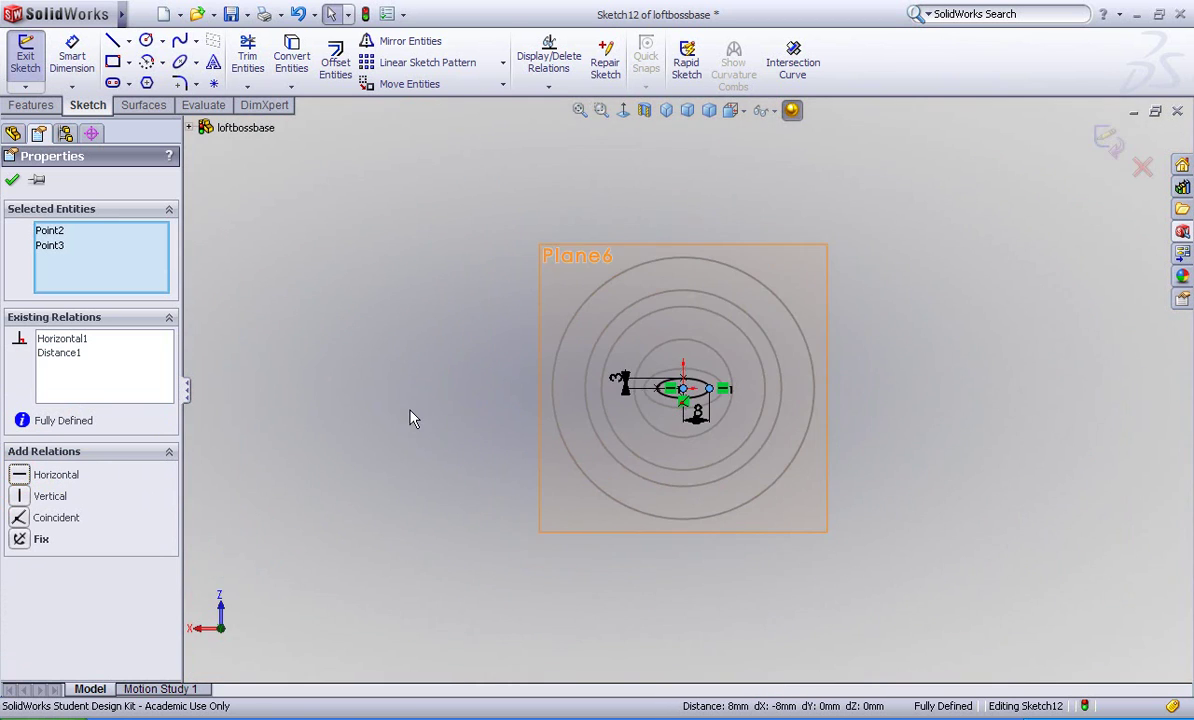
Exit the ellipse sketch and hide Plane6
{"action": "mouse_move", "coordinate": [410, 413]}
{"action": "middle_mouse_down"}
{"action": "mouse_move", "coordinate": [421, 336]}
{"action": "mouse_move", "coordinate": [376, 311]}
{"action": "mouse_move", "coordinate": [398, 292]}
{"action": "middle_mouse_up"}
{"action": "left_click", "coordinate": [1105, 141]}
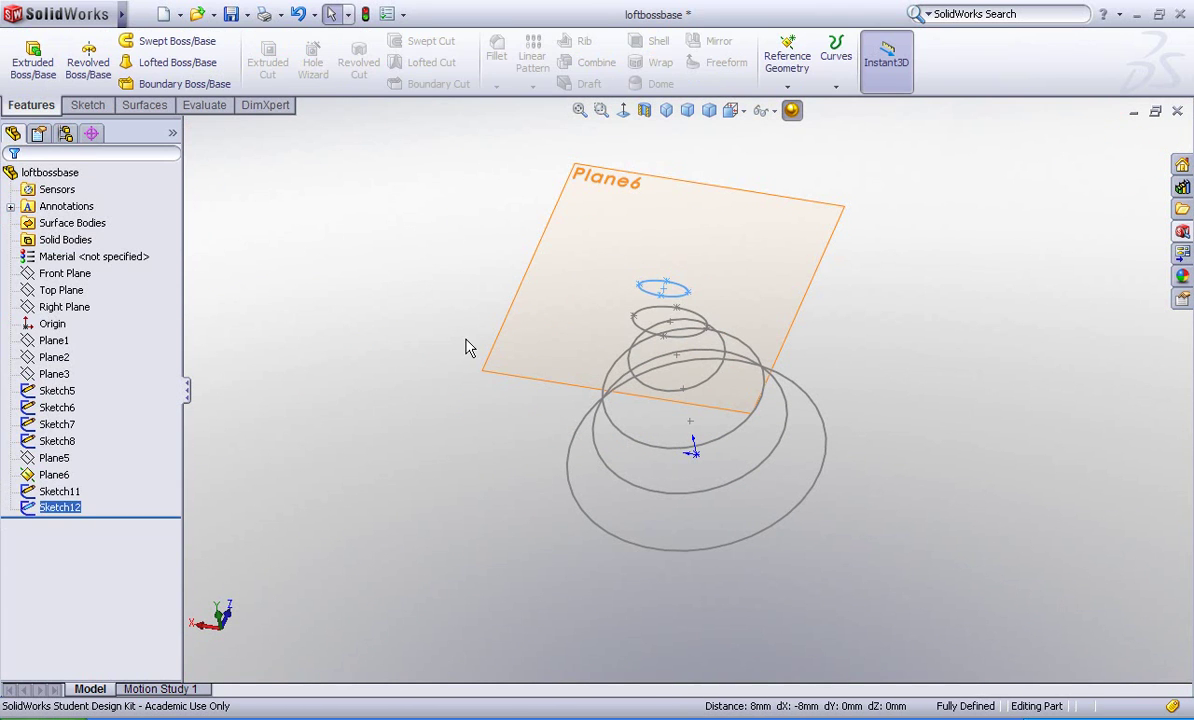
{"action": "left_click", "coordinate": [500, 318]}
{"action": "right_click", "coordinate": [500, 318]}
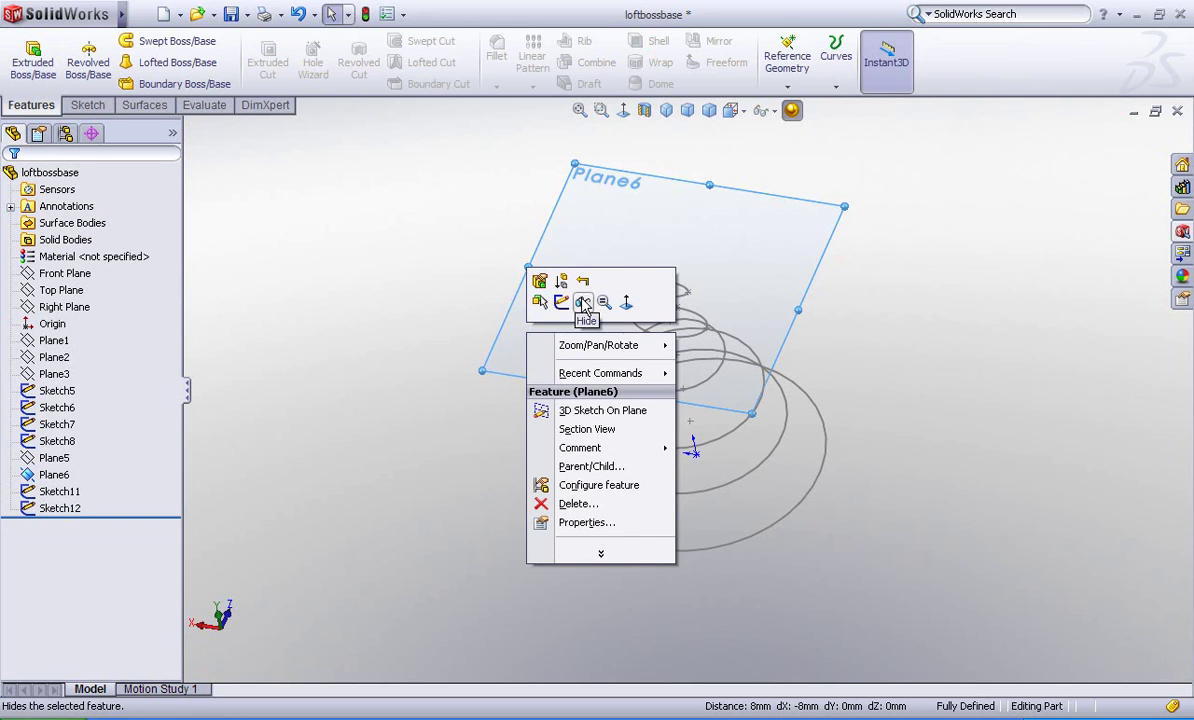
{"action": "left_click", "coordinate": [561, 303]}
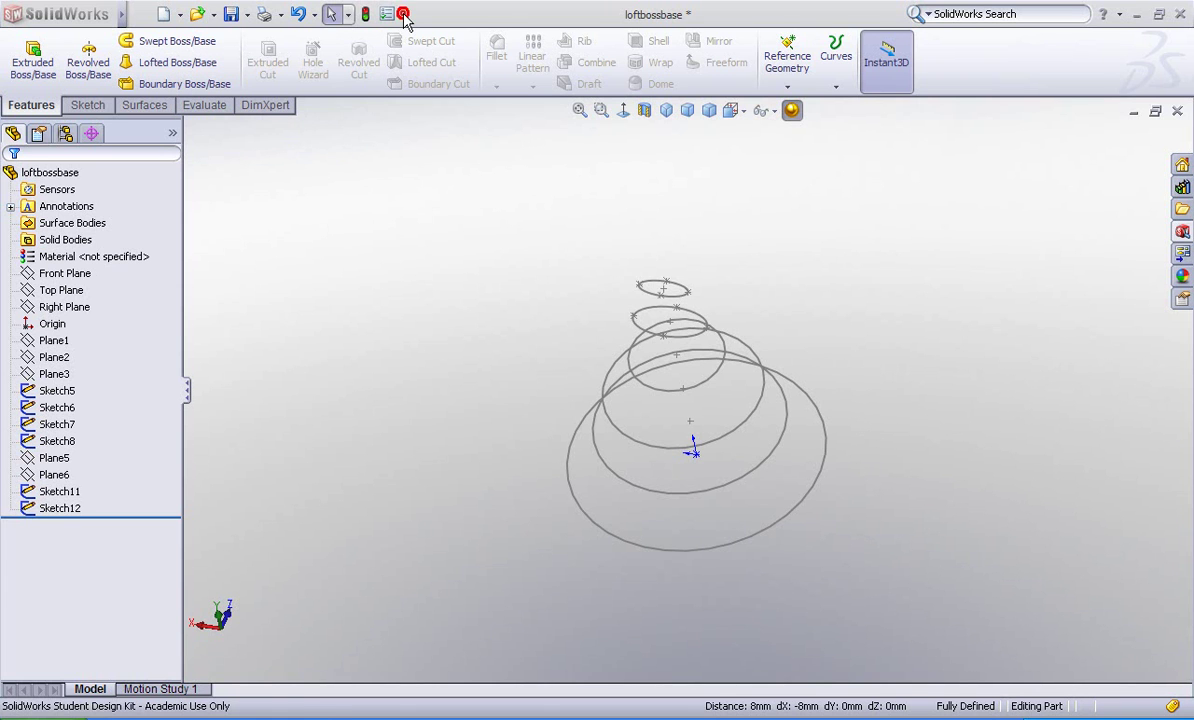
Start a Lofted Boss/Base and select the three lowest circles, Sketch5, Sketch6 and Sketch7, as profiles on the same side, from the base upward
{"action": "left_click", "coordinate": [404, 17]}
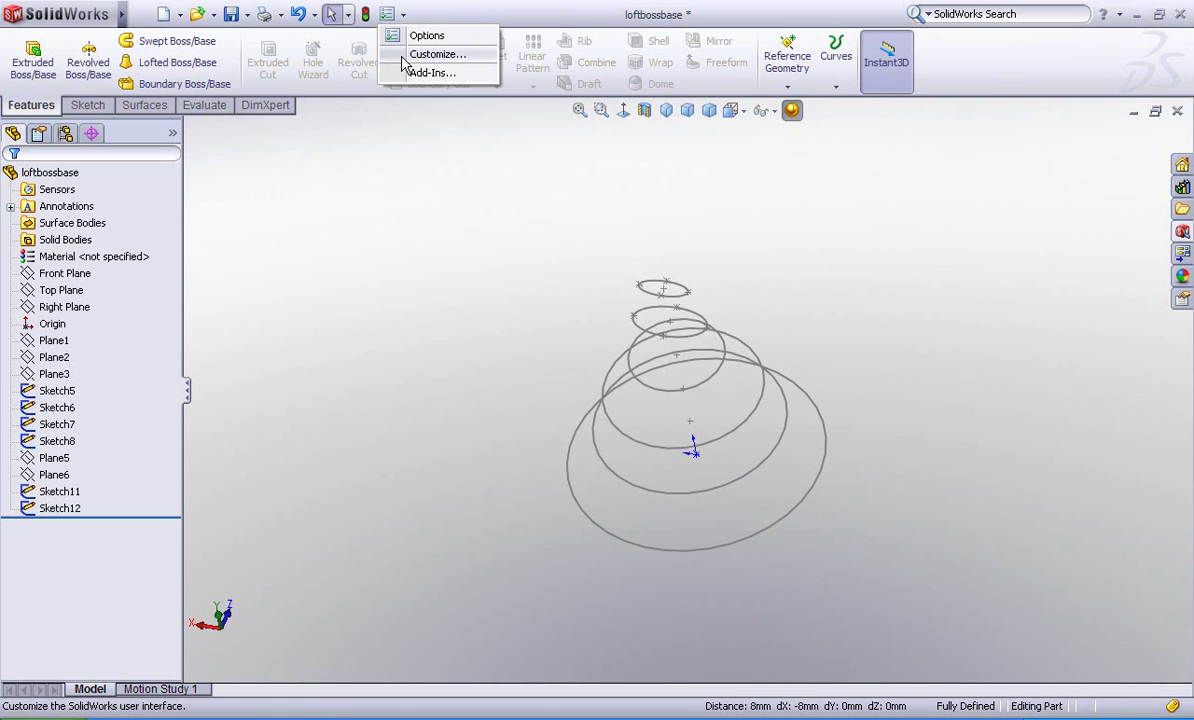
{"action": "left_click", "coordinate": [187, 62]}
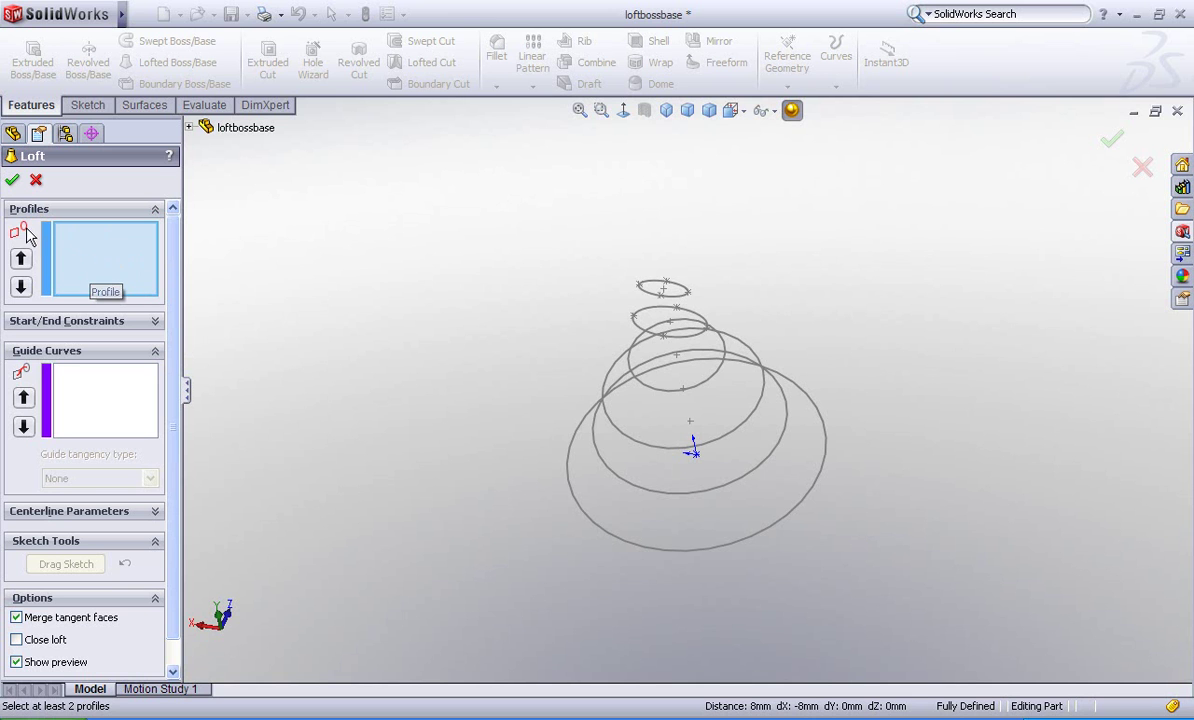
{"action": "middle_click_drag", "start_coordinate": [402, 498], "coordinate": [414, 424]}
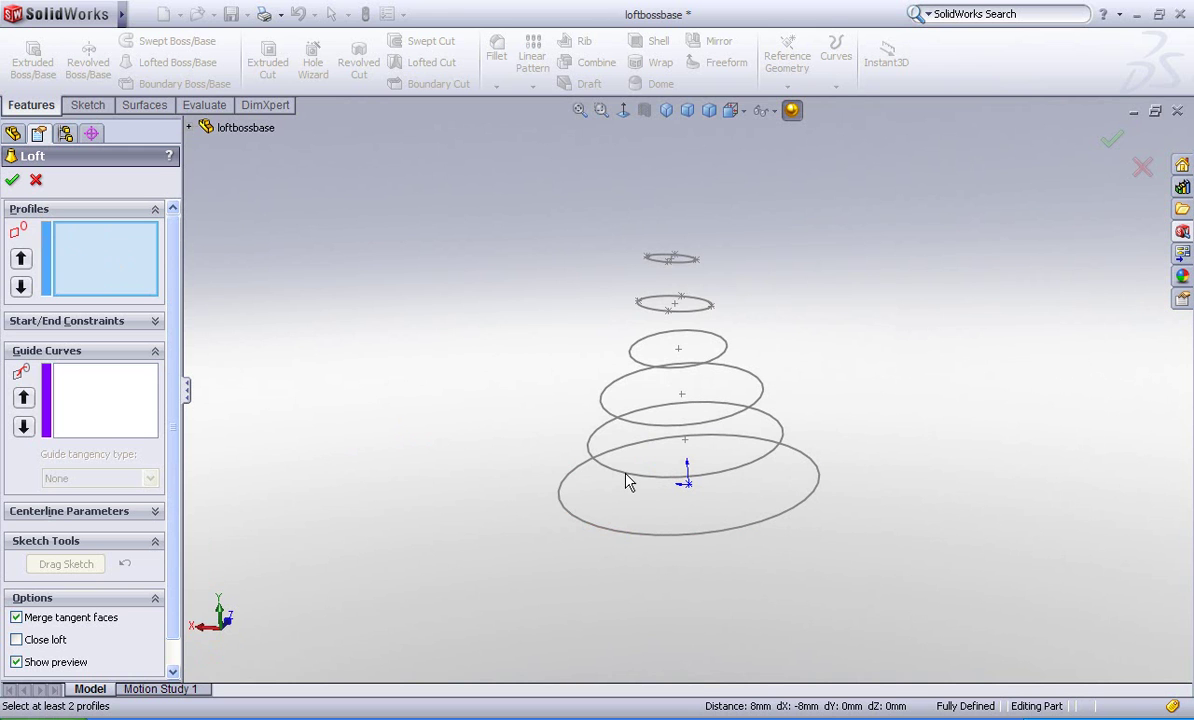
{"action": "middle_click_drag", "start_coordinate": [551, 425], "coordinate": [470, 460]}
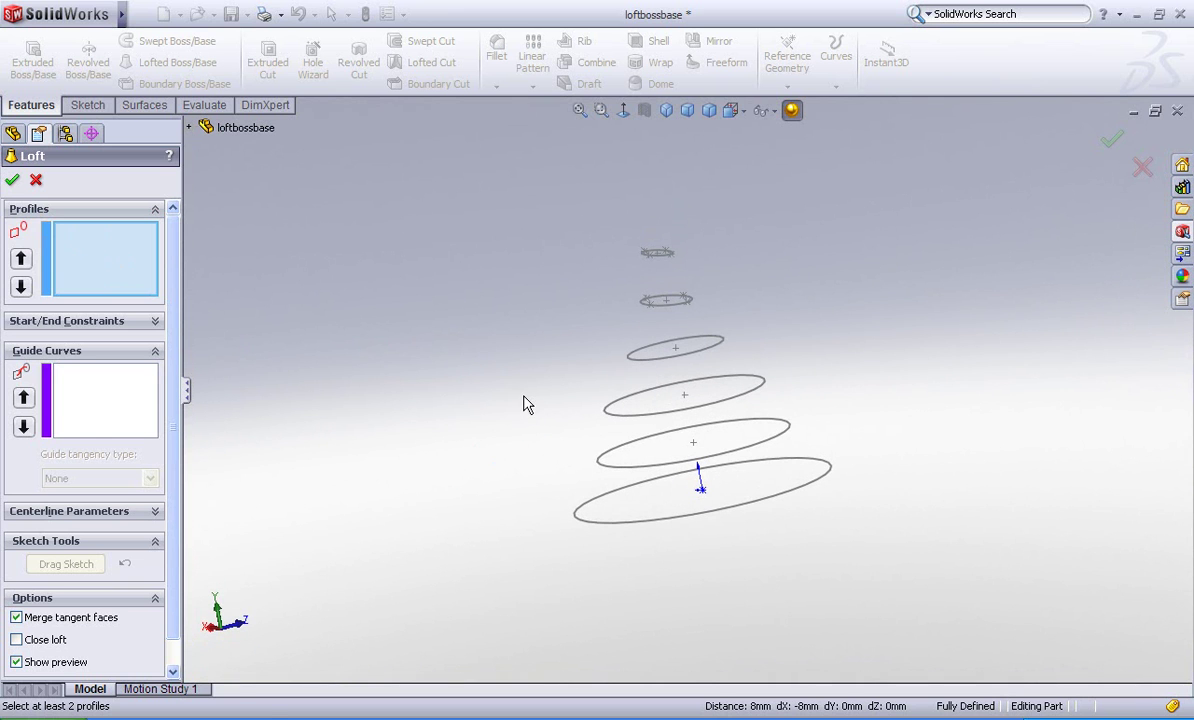
{"action": "left_click", "coordinate": [729, 109]}
{"action": "left_click", "coordinate": [779, 155]}
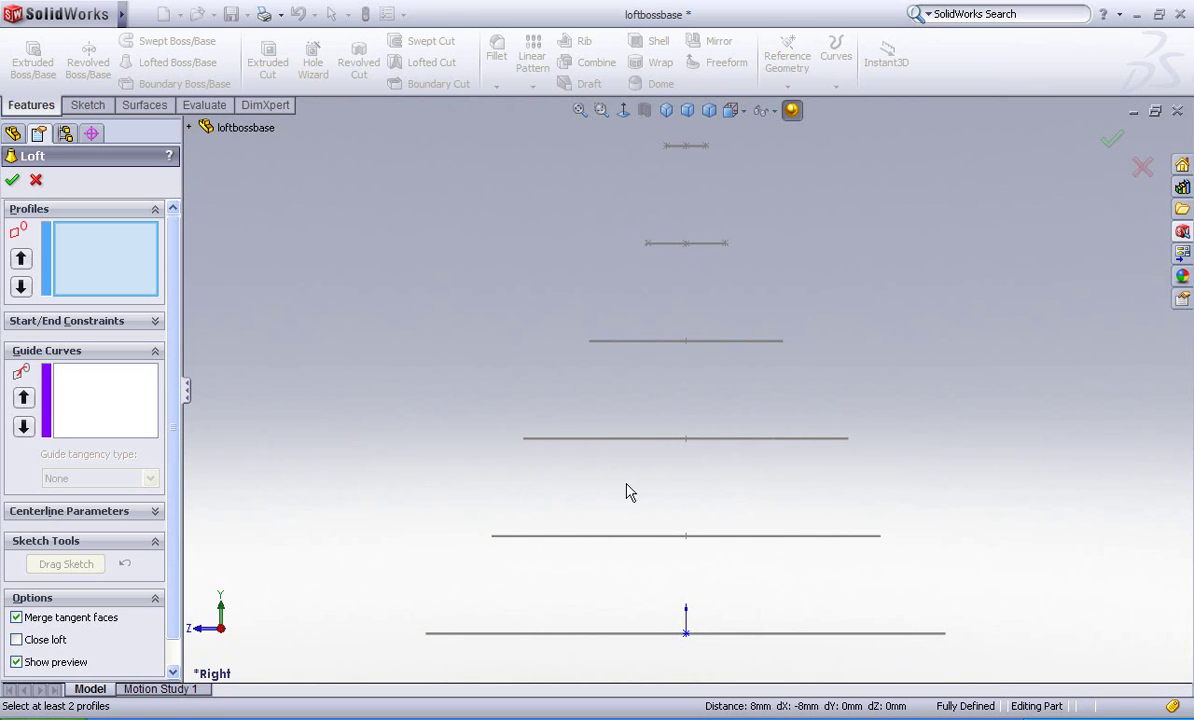
{"action": "middle_click_drag", "start_coordinate": [500, 410], "coordinate": [500, 476]}
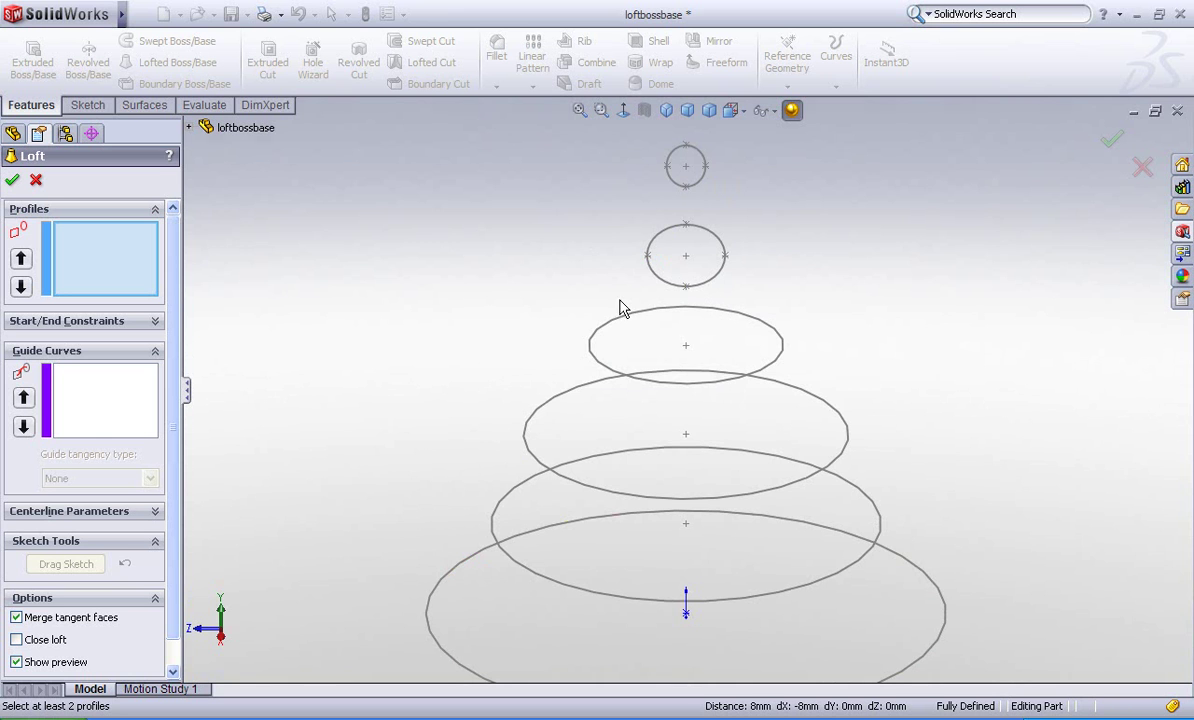
{"action": "scroll", "coordinate": [519, 386], "scroll_direction": "up", "scroll_amount": 3}
{"action": "mouse_move", "coordinate": [519, 386]}
{"action": "middle_mouse_down"}
{"action": "mouse_move", "coordinate": [528, 376]}
{"action": "mouse_move", "coordinate": [534, 417]}
{"action": "mouse_move", "coordinate": [546, 371]}
{"action": "mouse_move", "coordinate": [556, 391]}
{"action": "middle_mouse_up"}
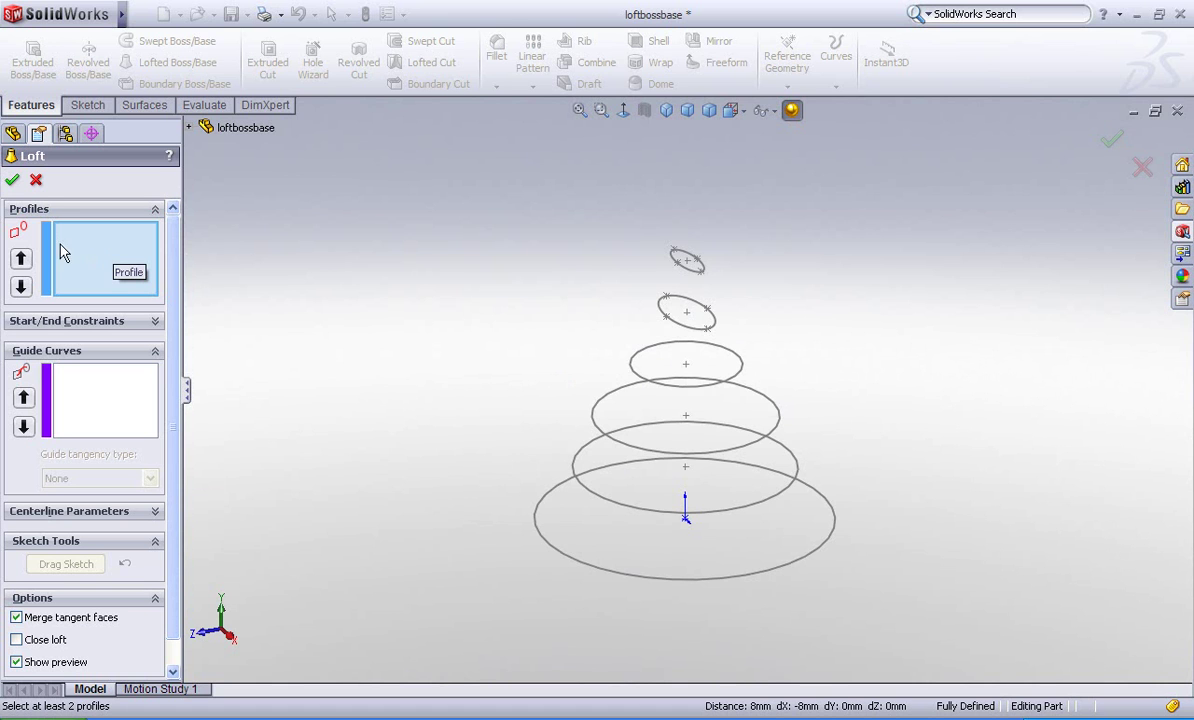
{"action": "left_click", "coordinate": [536, 528]}
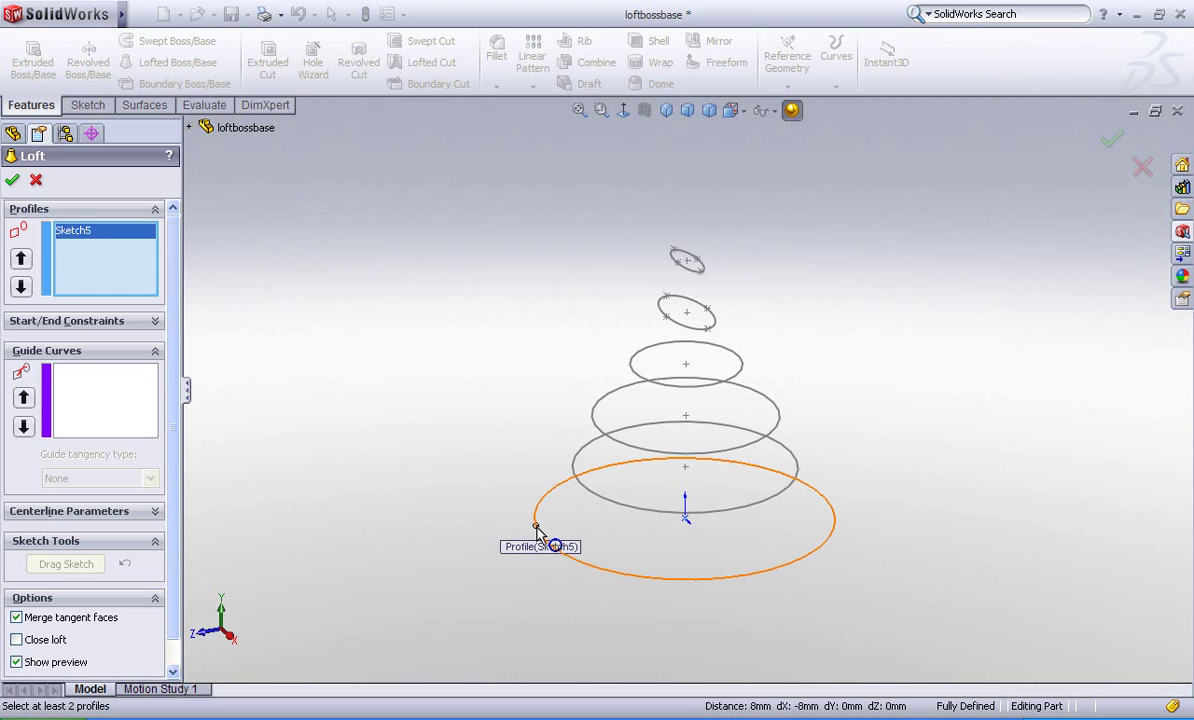
{"action": "left_click", "coordinate": [576, 481]}
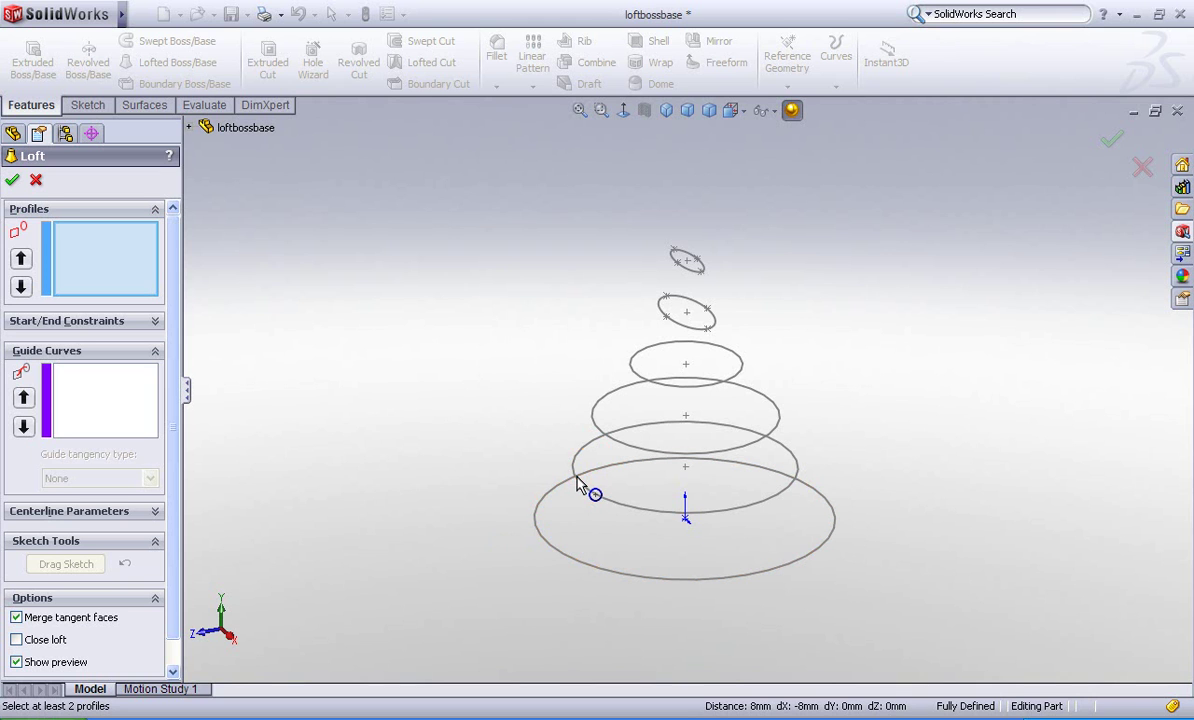
{"action": "left_click", "coordinate": [535, 511]}
{"action": "left_click", "coordinate": [578, 482]}
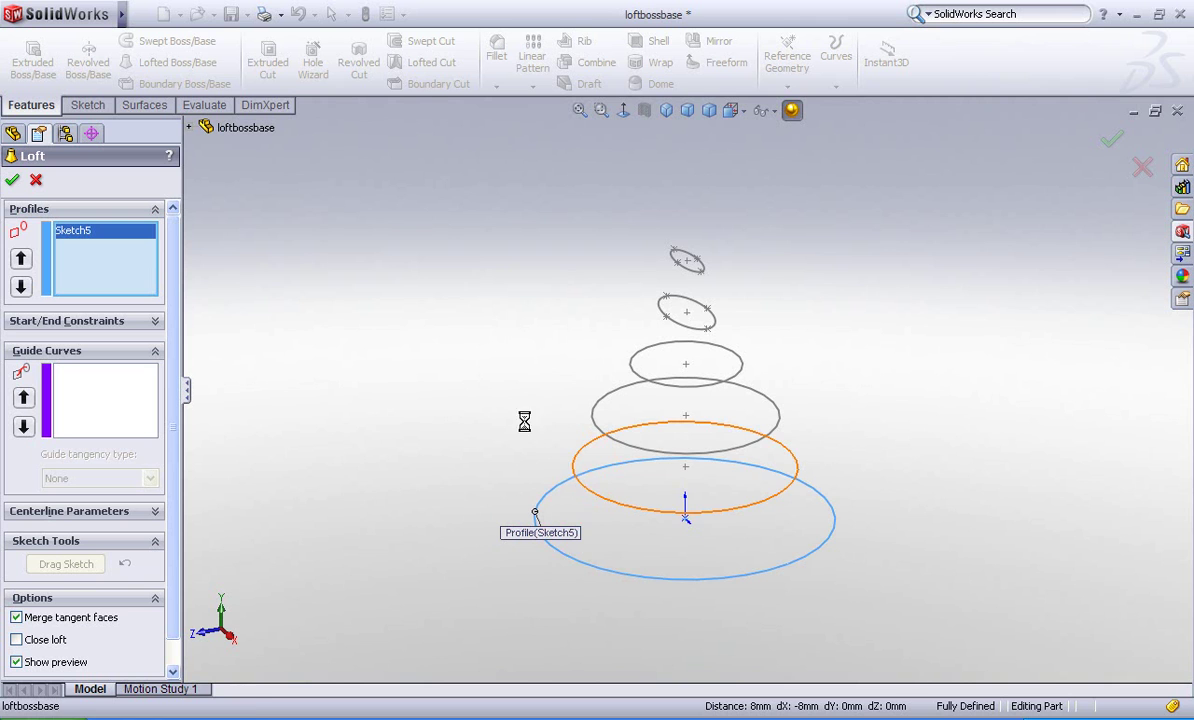
{"action": "left_click", "coordinate": [592, 418]}
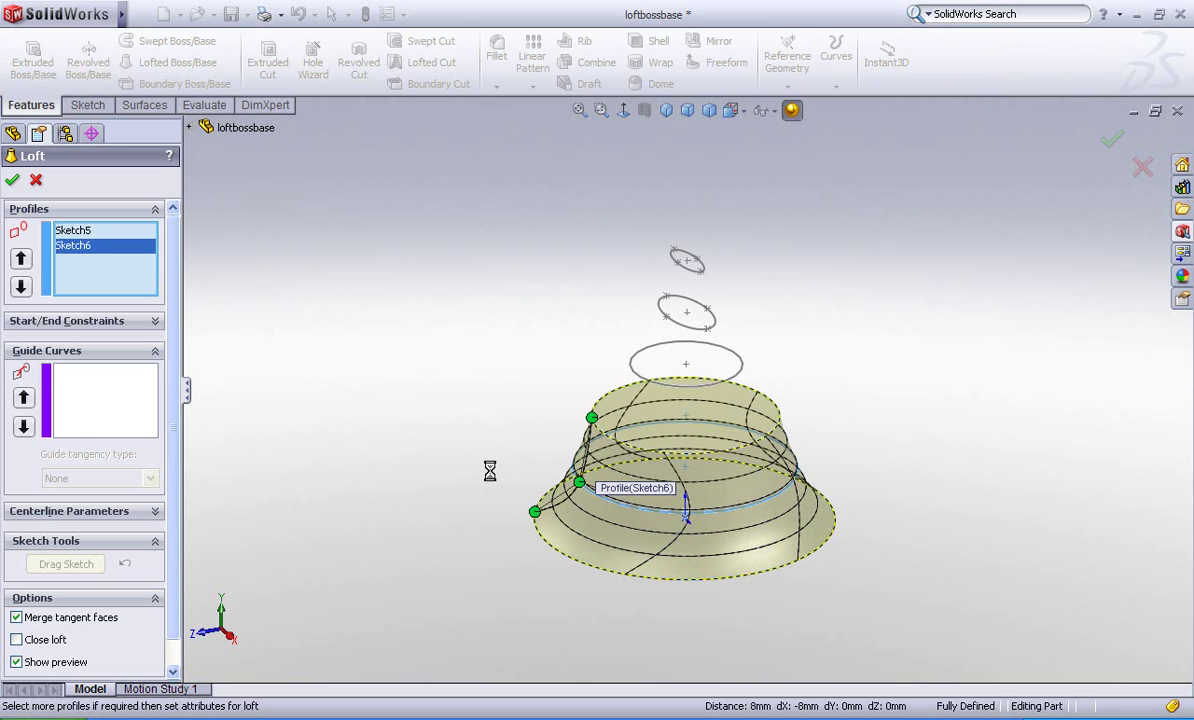
Add the smallest circle, Sketch8, as the fourth loft profile, picking it on the same side as the existing connector points
{"action": "mouse_move", "coordinate": [525, 457]}
{"action": "middle_mouse_down"}
{"action": "mouse_move", "coordinate": [525, 474]}
{"action": "mouse_move", "coordinate": [530, 459]}
{"action": "middle_mouse_up"}
{"action": "middle_click_drag", "start_coordinate": [581, 346], "coordinate": [642, 408]}
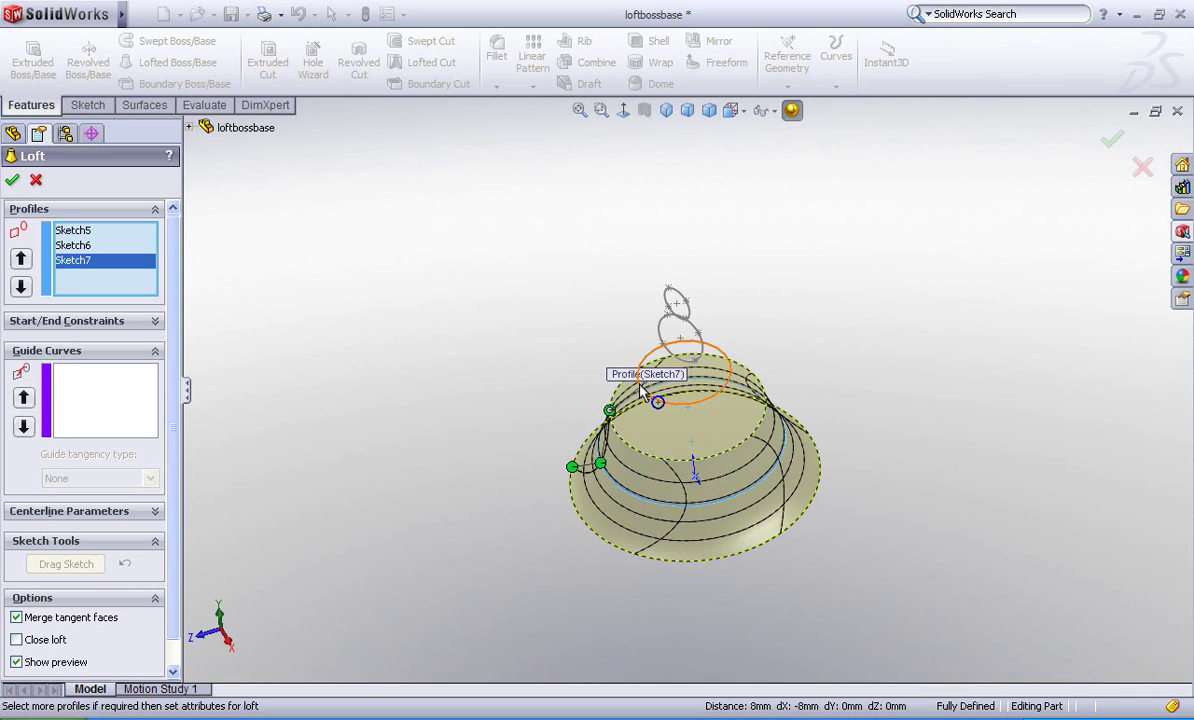
{"action": "left_click", "coordinate": [640, 383]}
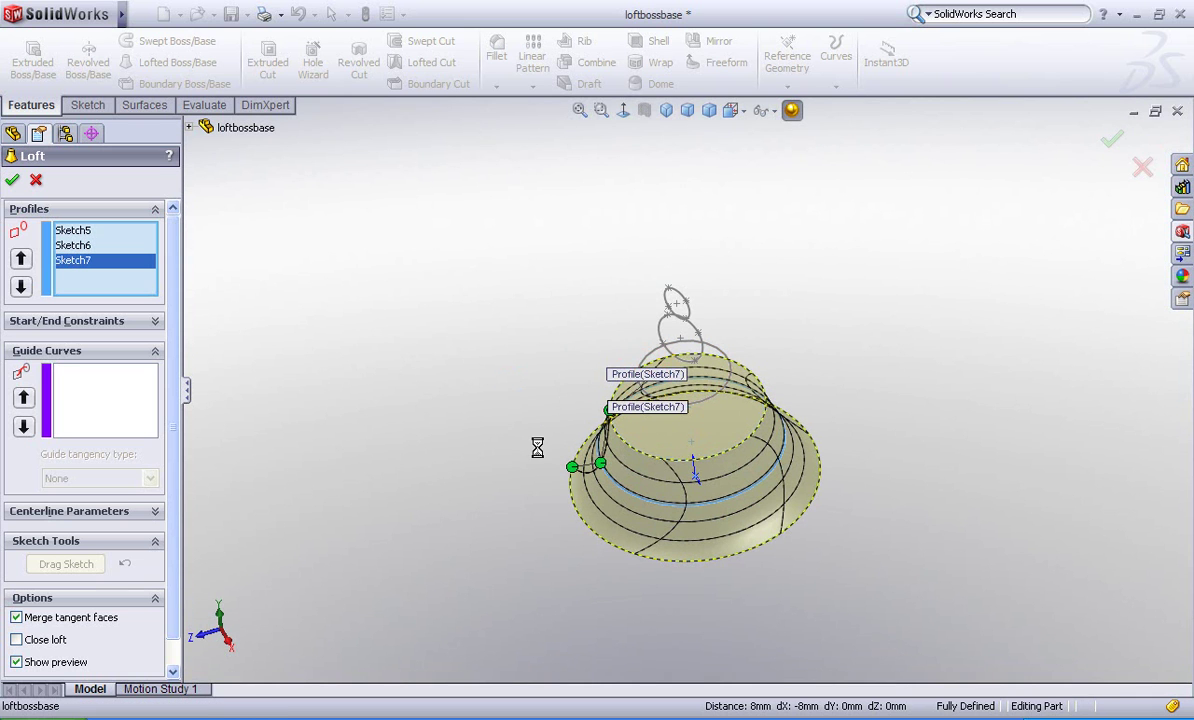
Try to add the two ellipses, Sketch11 and Sketch12, as the upper loft profiles
{"action": "mouse_move", "coordinate": [538, 338]}
{"action": "middle_mouse_down"}
{"action": "mouse_move", "coordinate": [629, 354]}
{"action": "mouse_move", "coordinate": [642, 381]}
{"action": "mouse_move", "coordinate": [610, 394]}
{"action": "middle_mouse_up"}
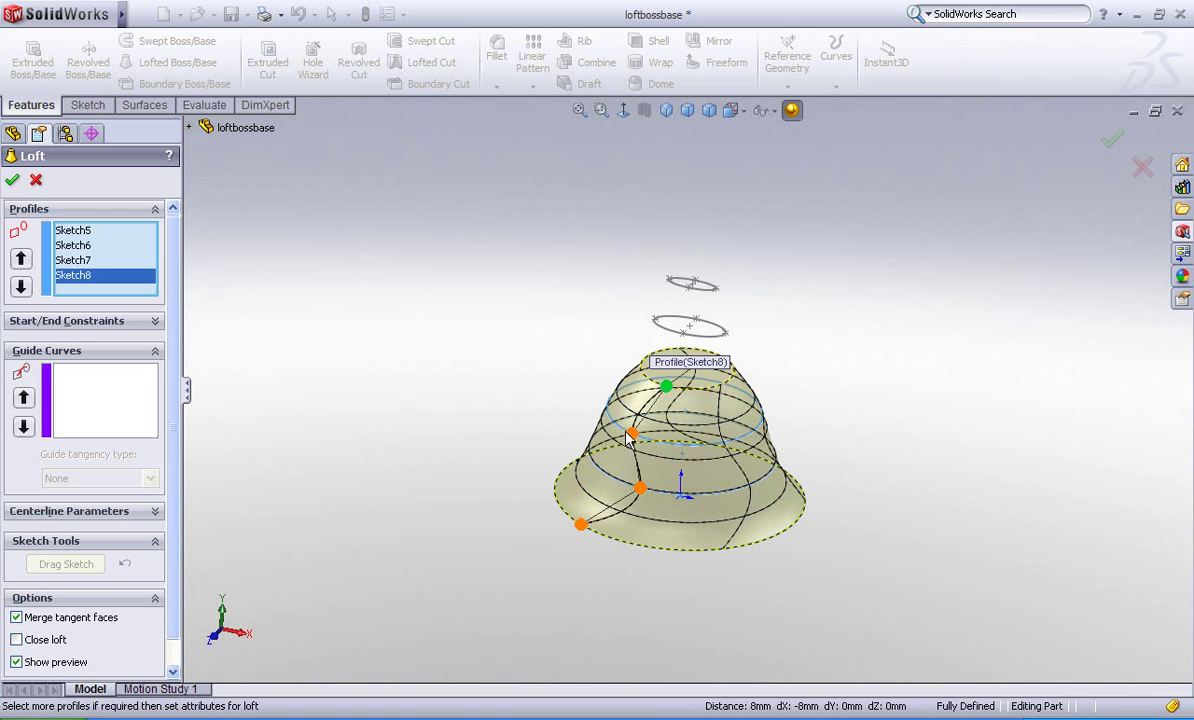
{"action": "middle_click_drag", "start_coordinate": [601, 504], "coordinate": [501, 560]}
{"action": "scroll", "coordinate": [735, 403], "scroll_direction": "down", "scroll_amount": 2}
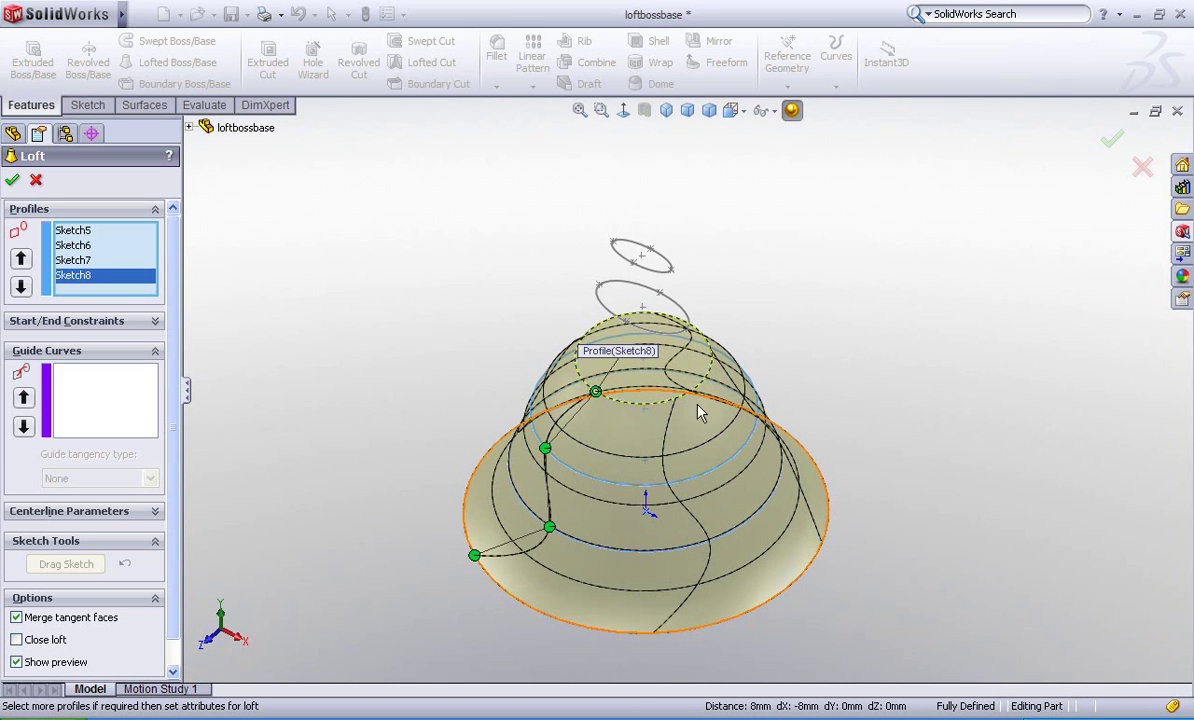
{"action": "middle_click_drag", "start_coordinate": [440, 557], "coordinate": [592, 421]}
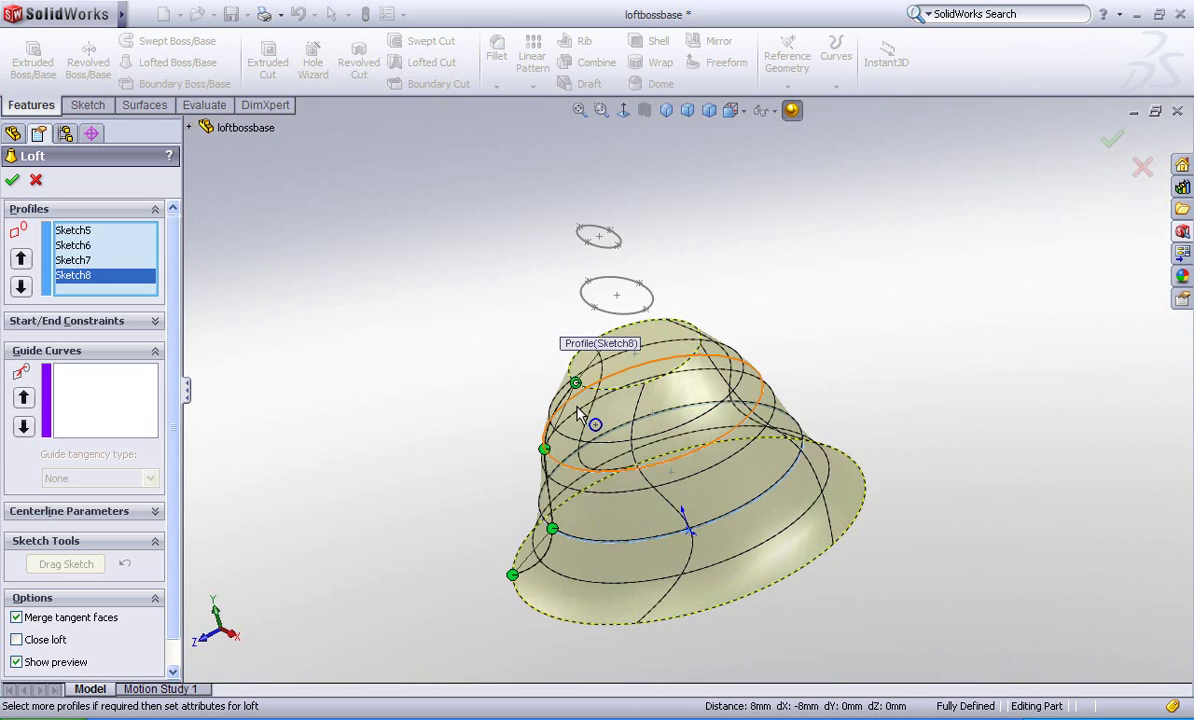
{"action": "left_click", "coordinate": [644, 286]}
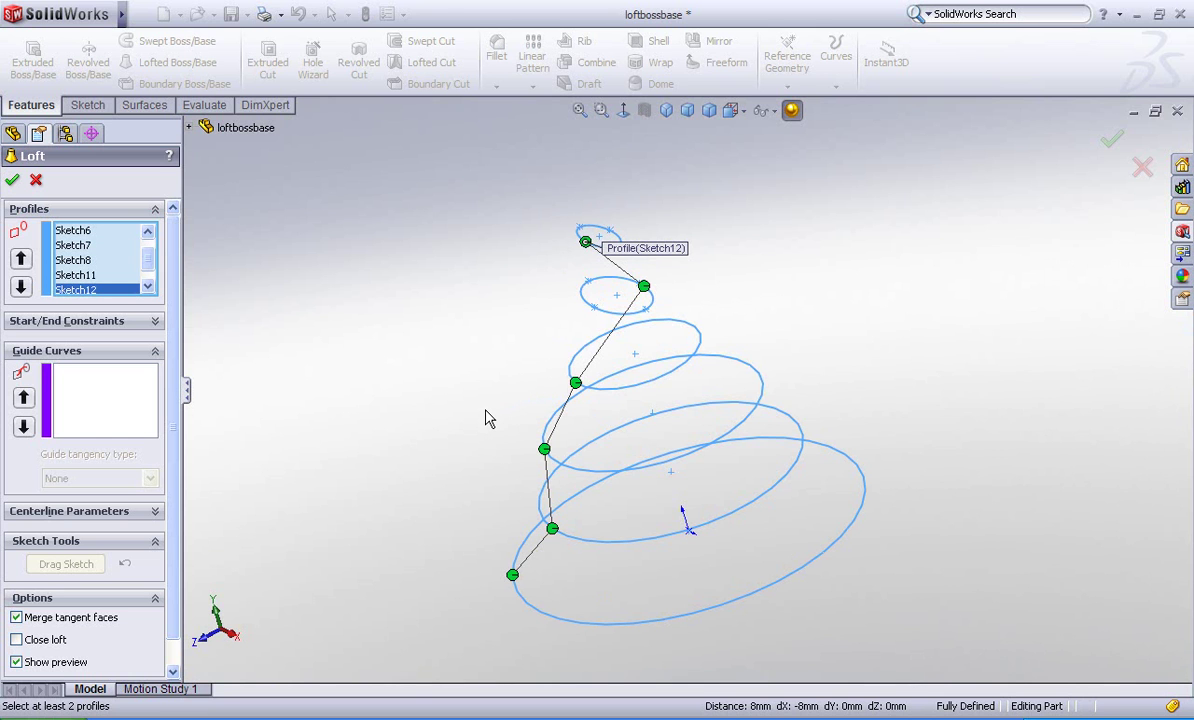
{"action": "middle_click_drag", "start_coordinate": [487, 418], "coordinate": [454, 426]}
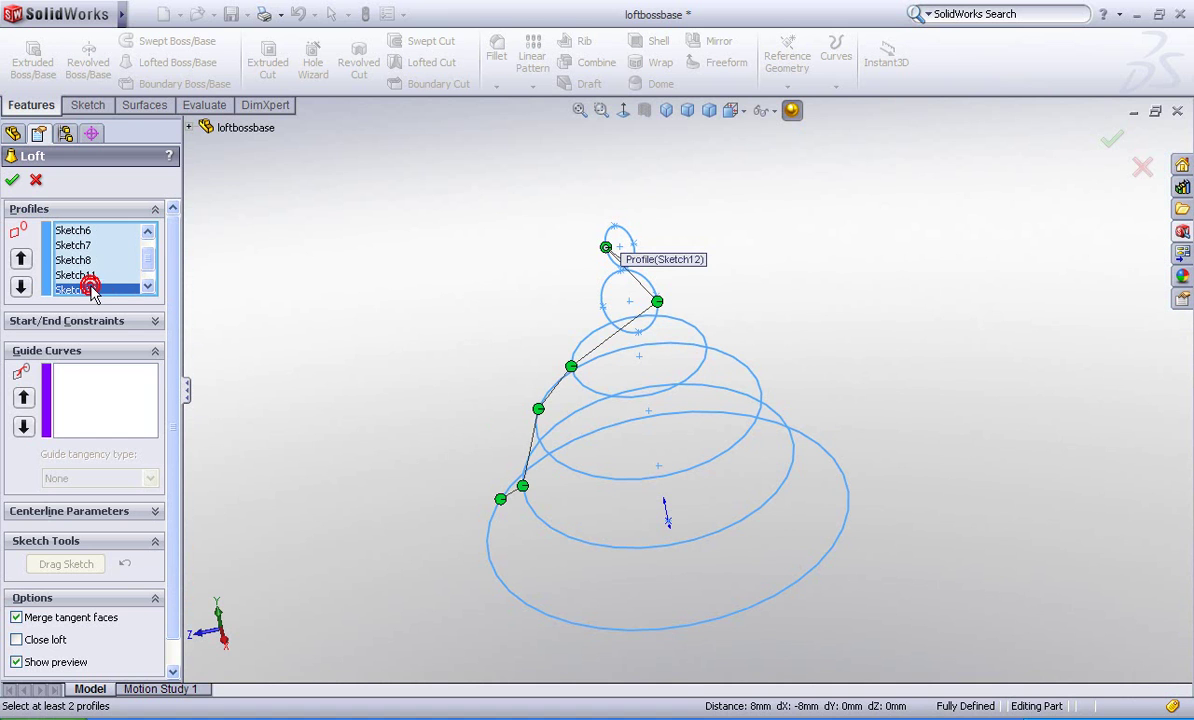
Remove the two ellipses, Sketch12 and Sketch11, from the loft's profile list
{"action": "key", "text": "Delete"}
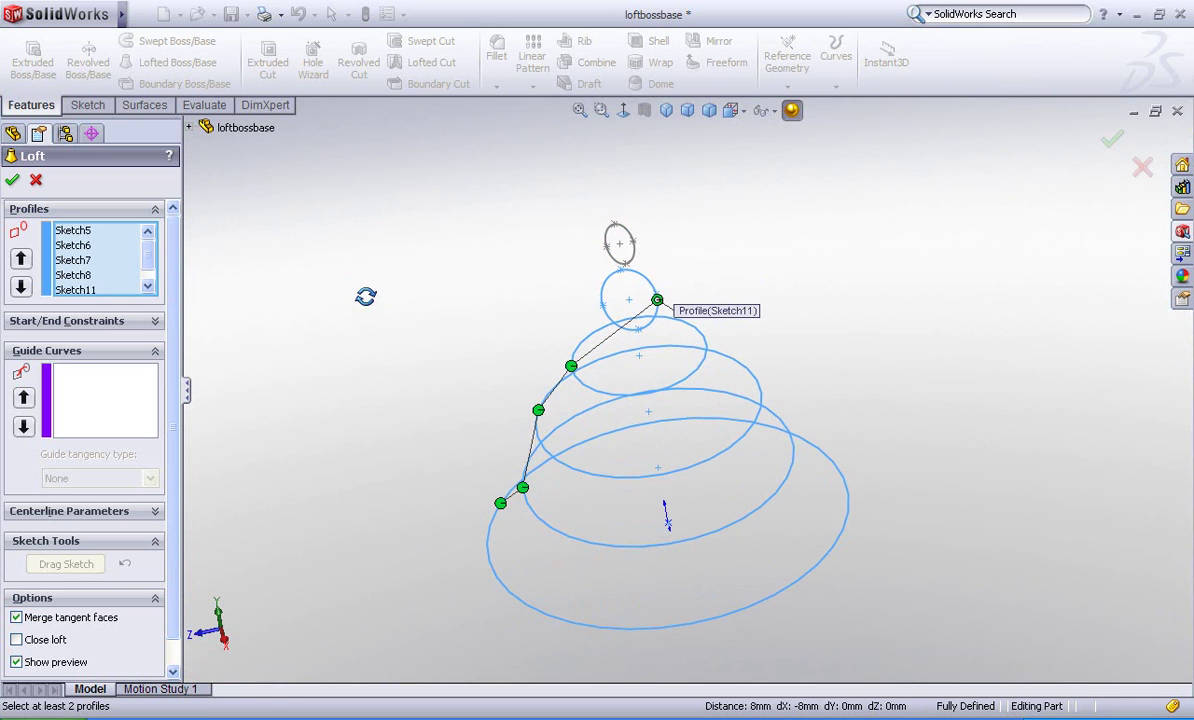
{"action": "left_click", "coordinate": [147, 260]}
{"action": "left_click", "coordinate": [87, 275]}
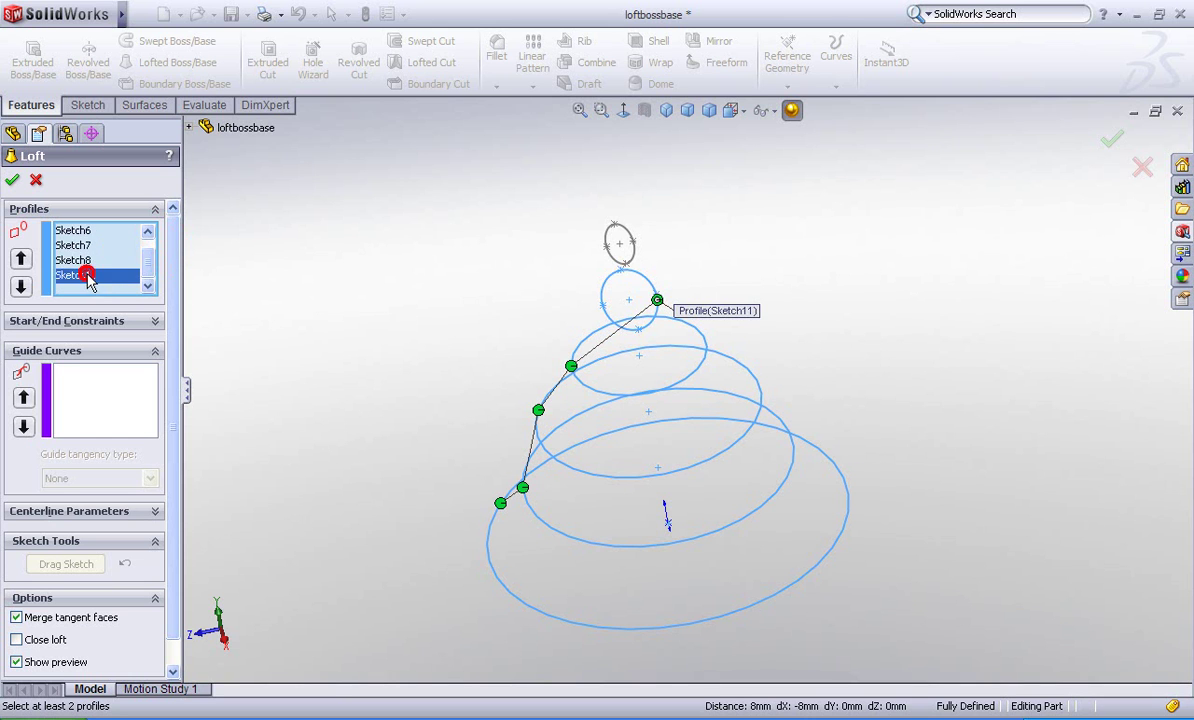
{"action": "key", "text": "Delete"}
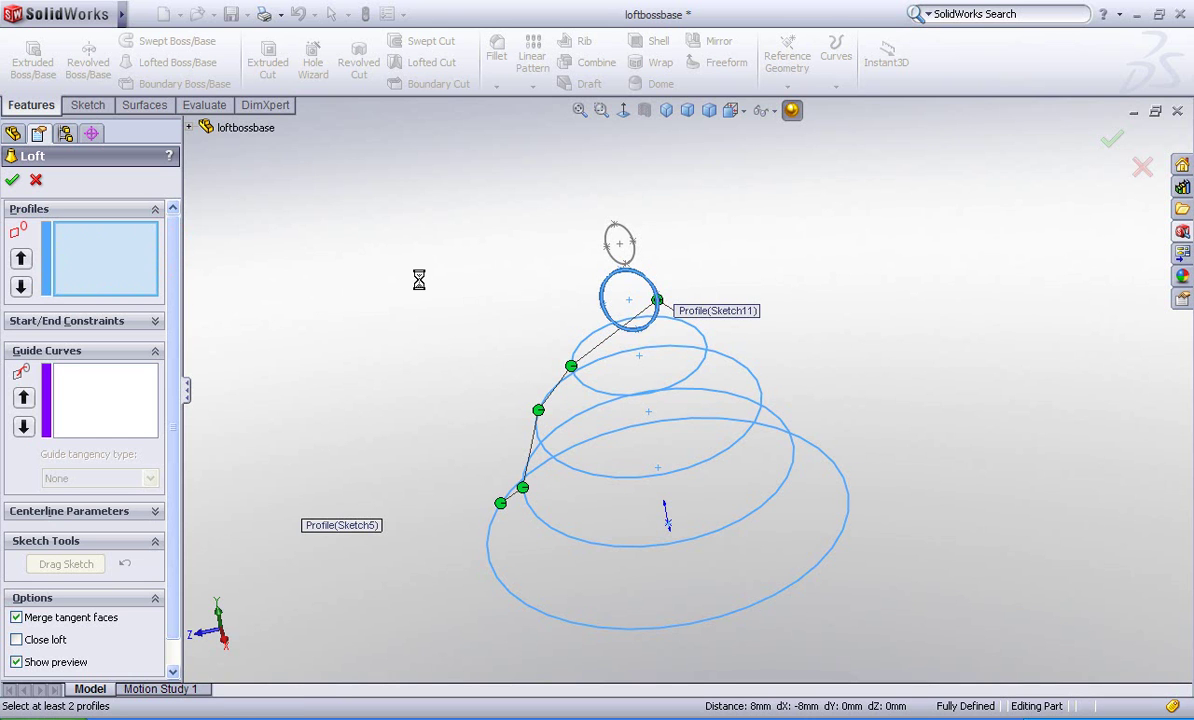
Add Sketch11 and Sketch12 as profiles again, picking each ellipse in line with the circles' connector points, and complete the loft
{"action": "left_click", "coordinate": [601, 297]}
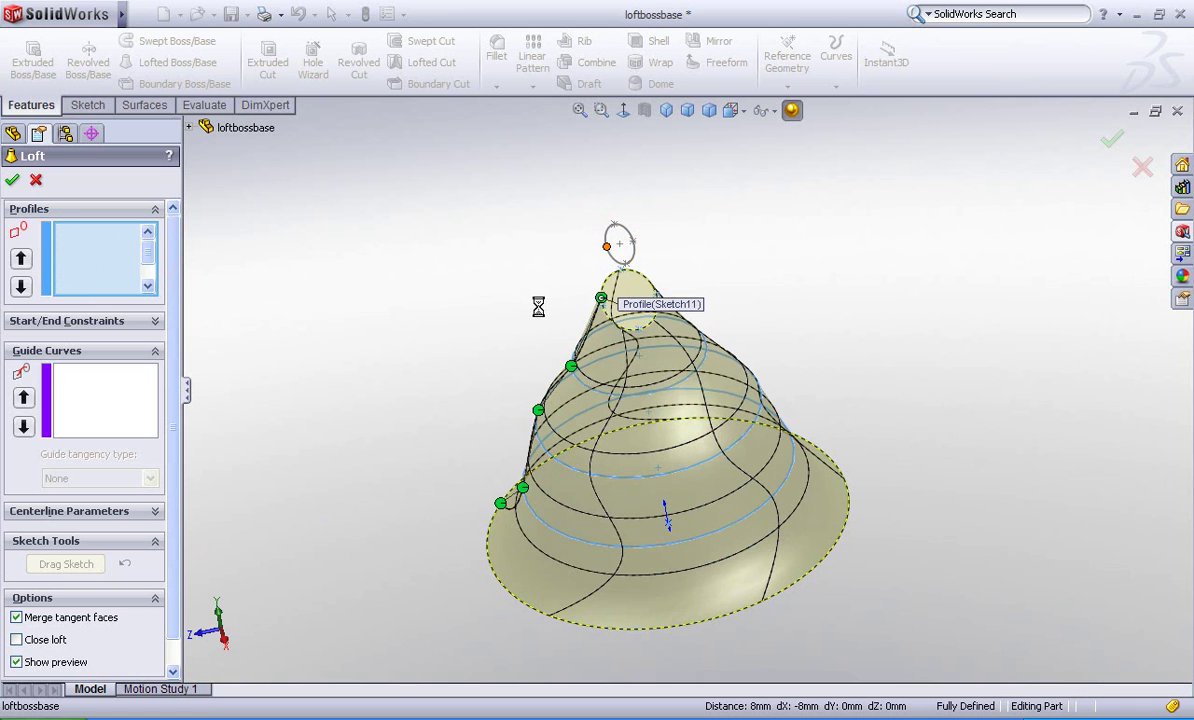
{"action": "mouse_move", "coordinate": [548, 245]}
{"action": "middle_mouse_down"}
{"action": "mouse_move", "coordinate": [546, 205]}
{"action": "mouse_move", "coordinate": [650, 213]}
{"action": "mouse_move", "coordinate": [592, 258]}
{"action": "mouse_move", "coordinate": [581, 336]}
{"action": "mouse_move", "coordinate": [597, 309]}
{"action": "middle_mouse_up"}
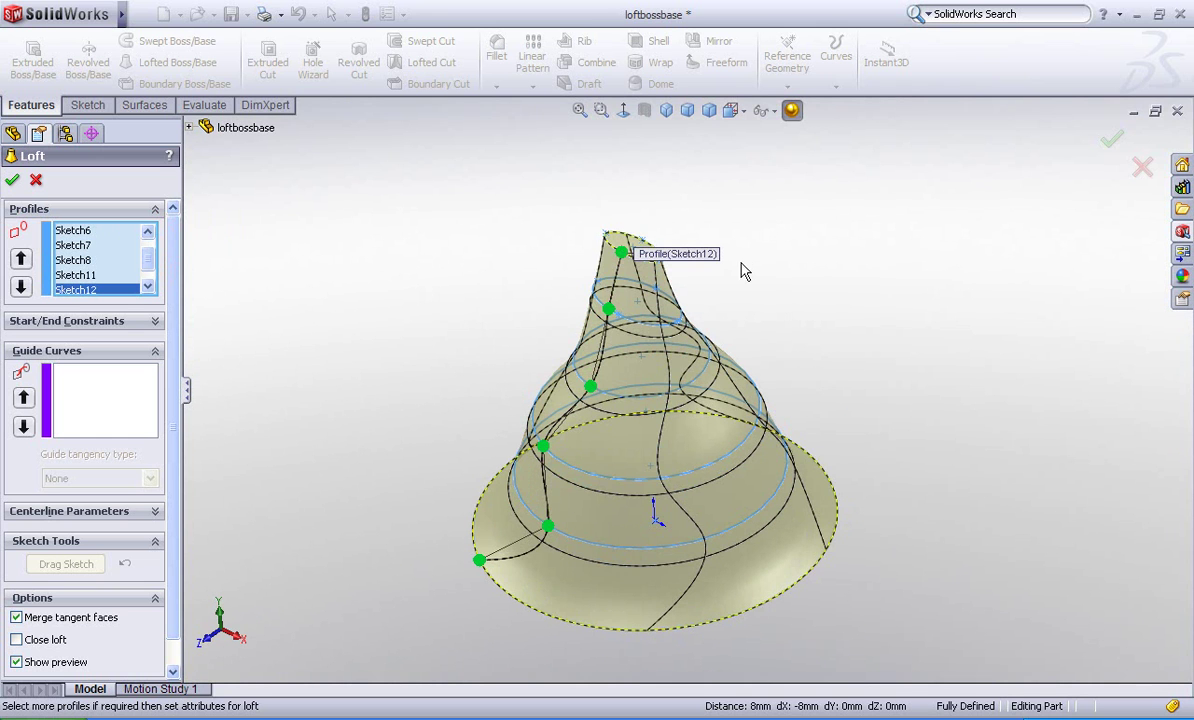
{"action": "left_click", "coordinate": [1108, 142]}
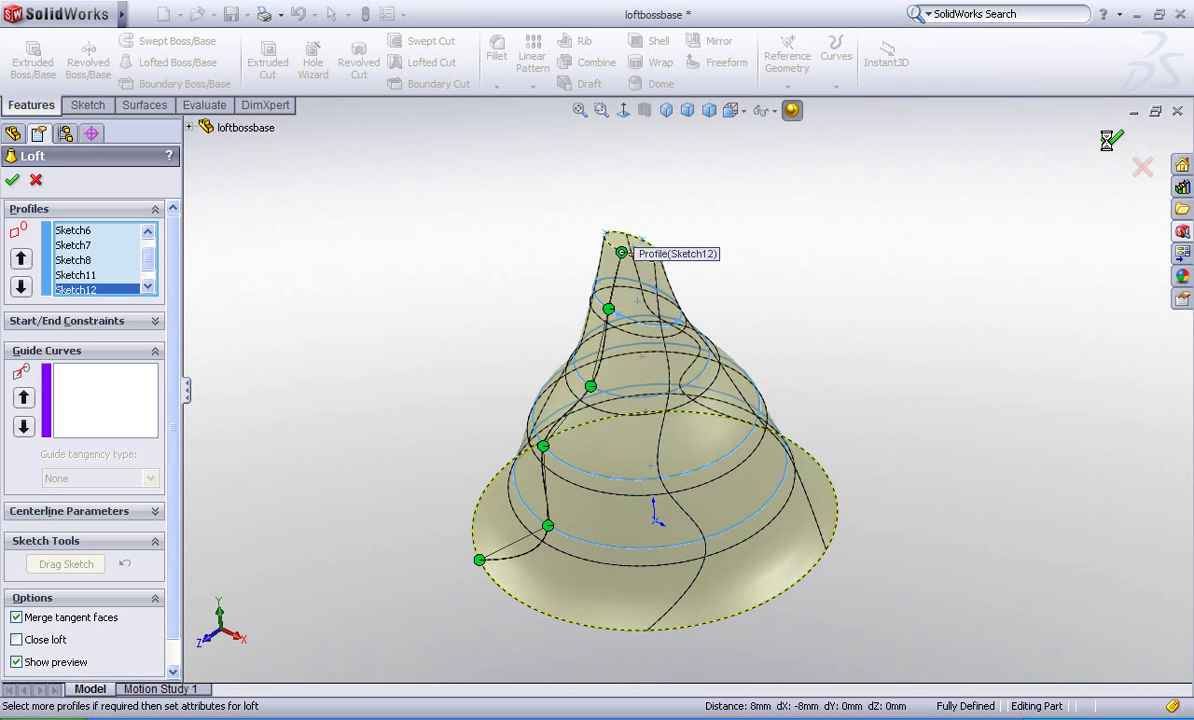
Inspect the lofted body and set the view to Trimetric
{"action": "left_click", "coordinate": [490, 318]}
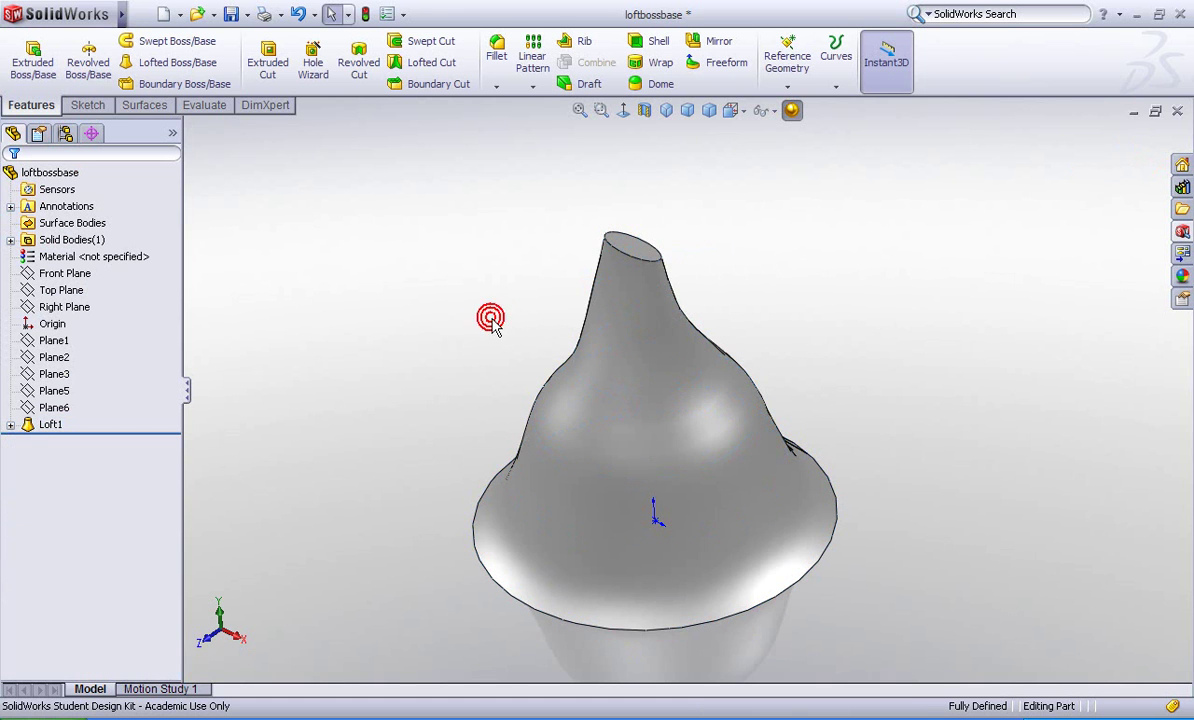
{"action": "middle_click_drag", "start_coordinate": [456, 352], "coordinate": [485, 330]}
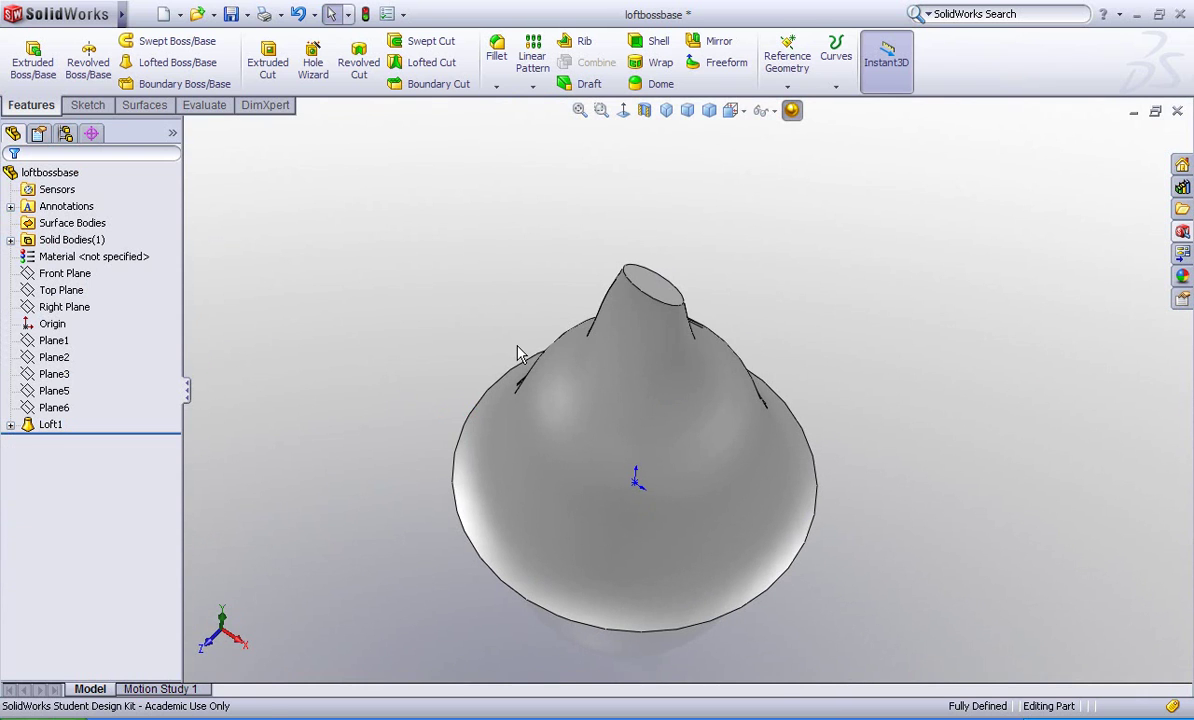
{"action": "left_click", "coordinate": [692, 111]}
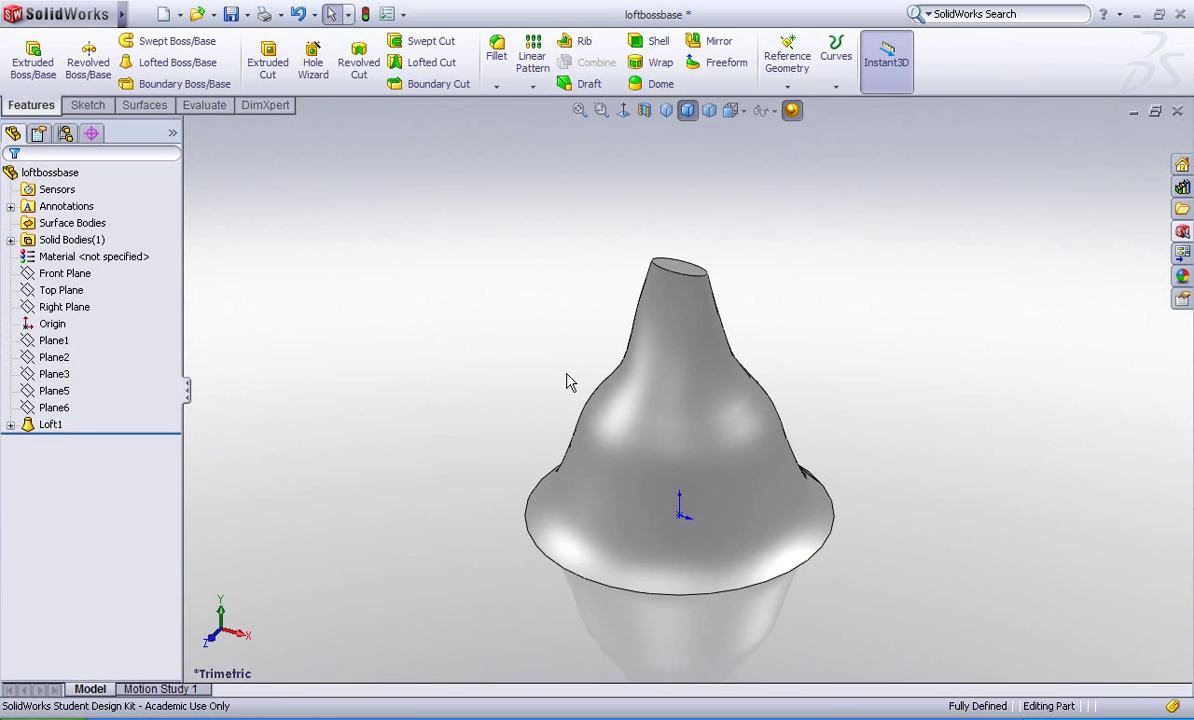